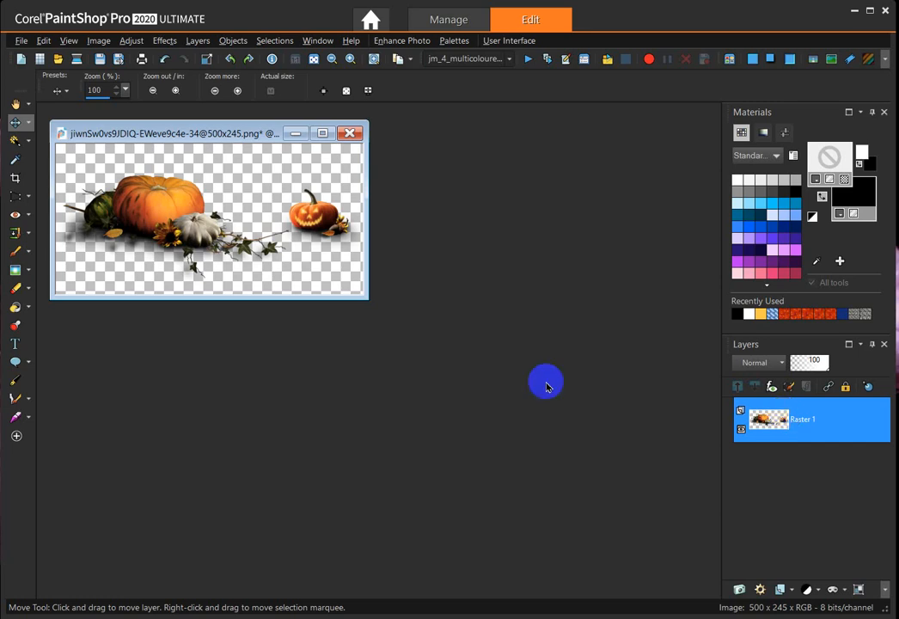
pyautogui.click(327, 201)
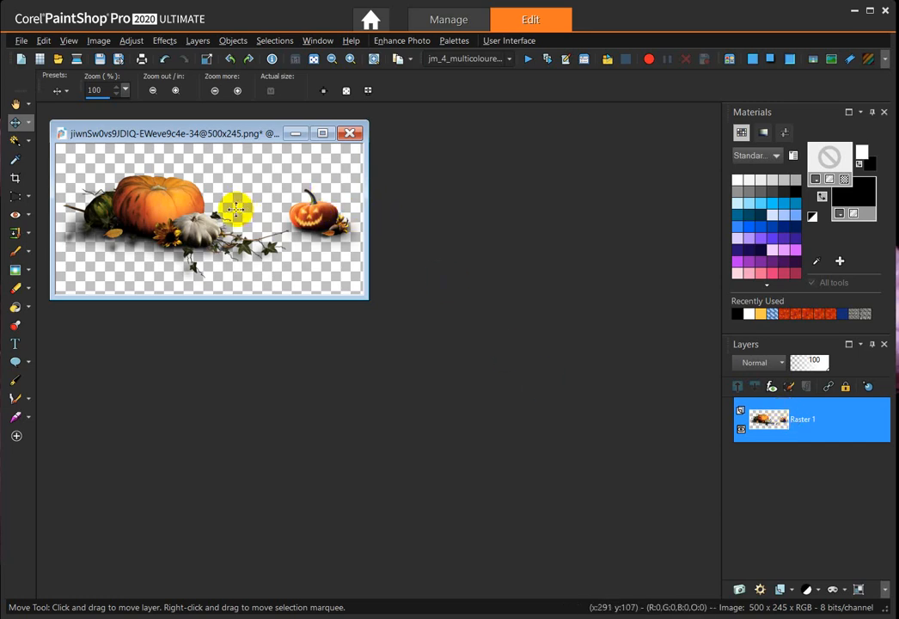
pyautogui.click(138, 209)
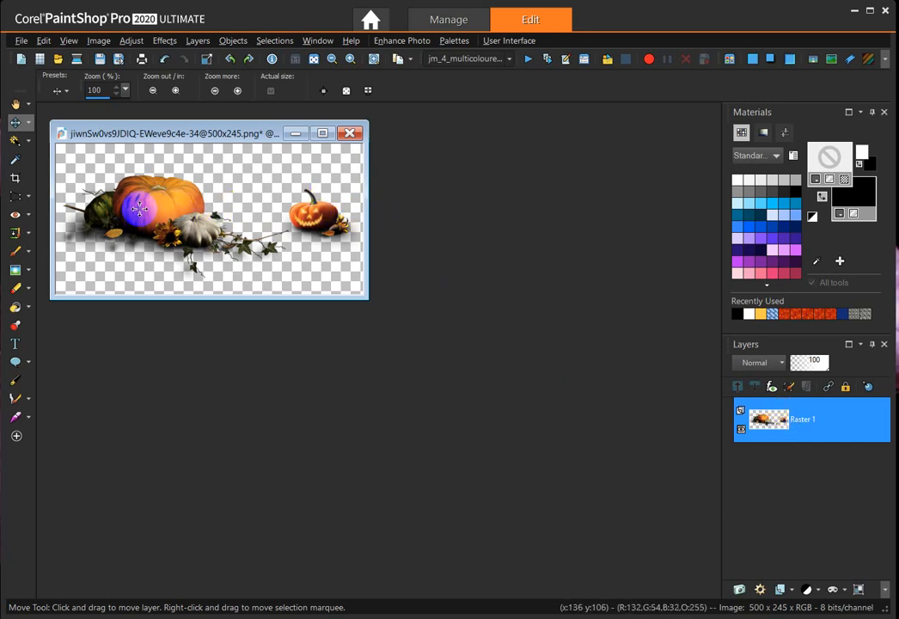
# - Create a new transparent raster image of 536 x 356 pixels at 300 pixels/inch and place its window clear of the pumpkin image
pyautogui.click(22, 61)
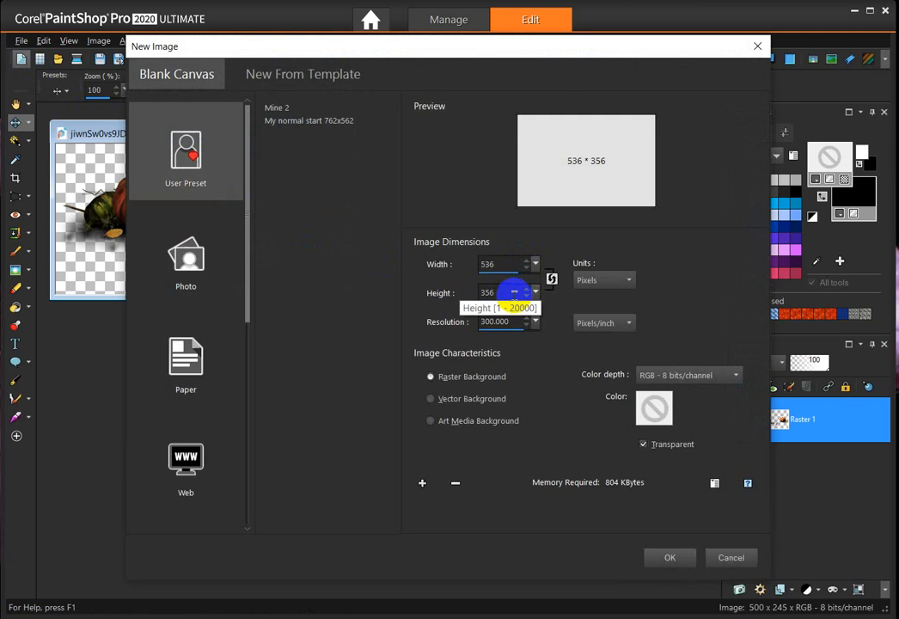
pyautogui.click(671, 557)
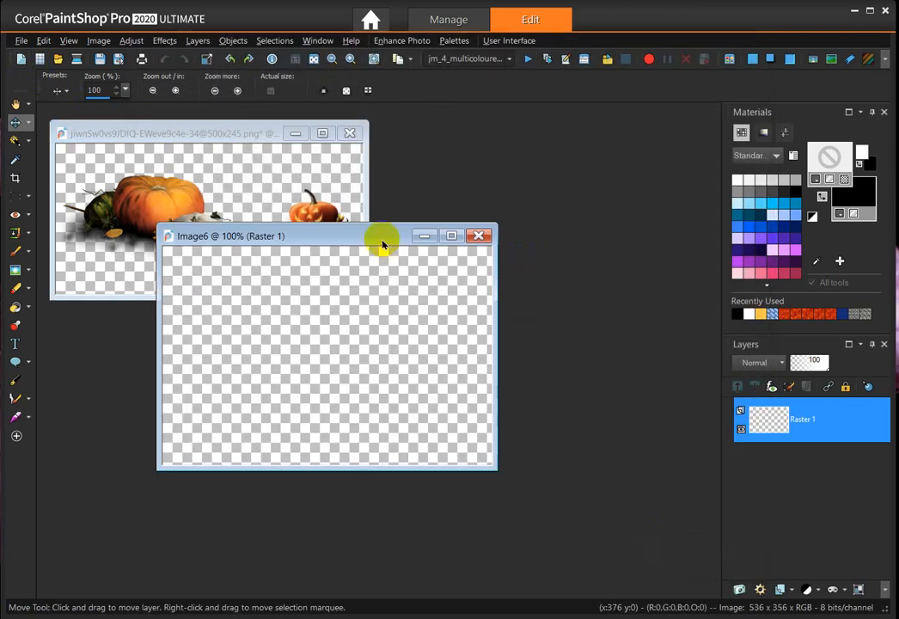
pyautogui.moveTo(377, 239); pyautogui.dragTo(536, 287)
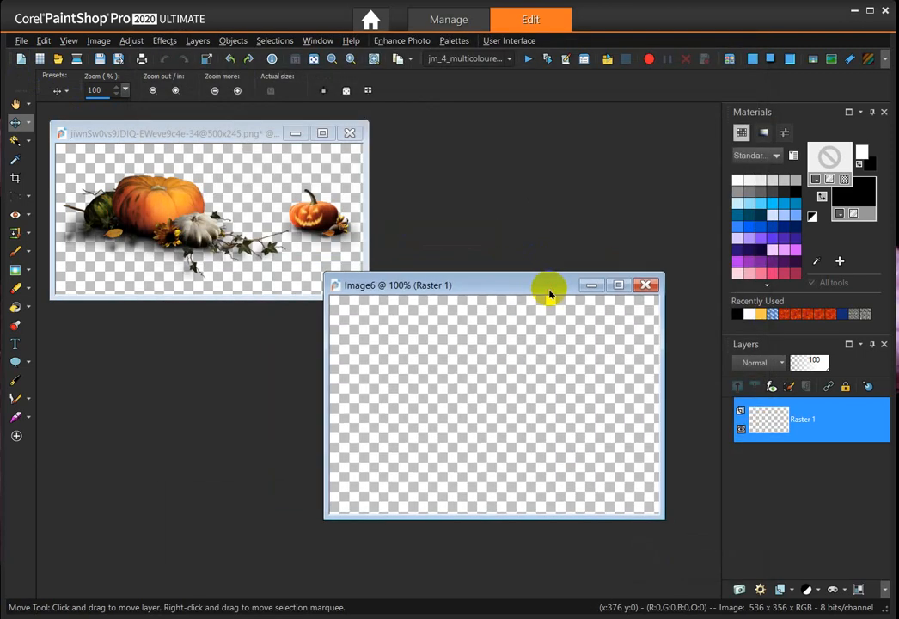
# - Flood fill the whole new canvas with solid white as the foreground color
pyautogui.click(819, 179)
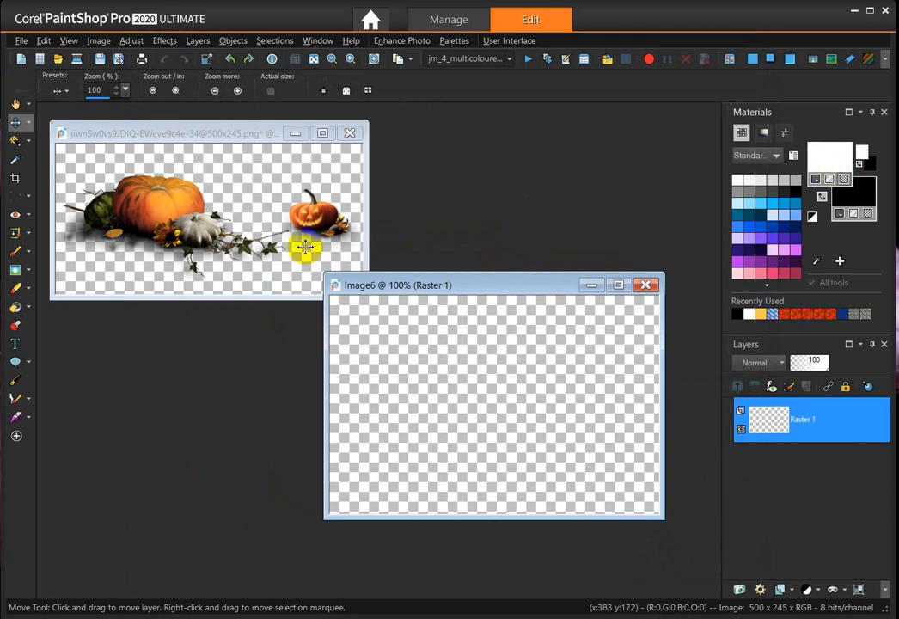
pyautogui.click(29, 307)
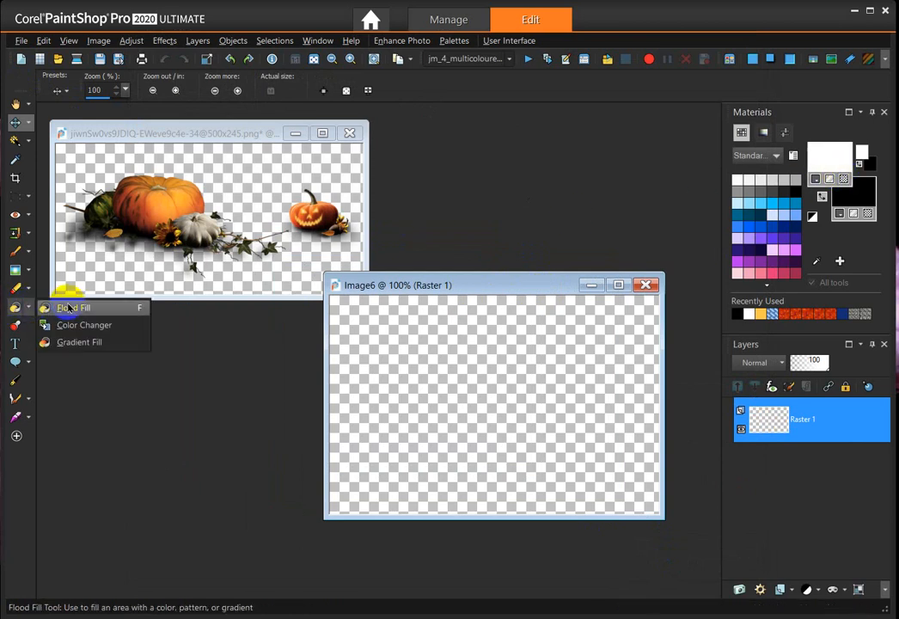
pyautogui.click(72, 308)
pyautogui.click(466, 378)
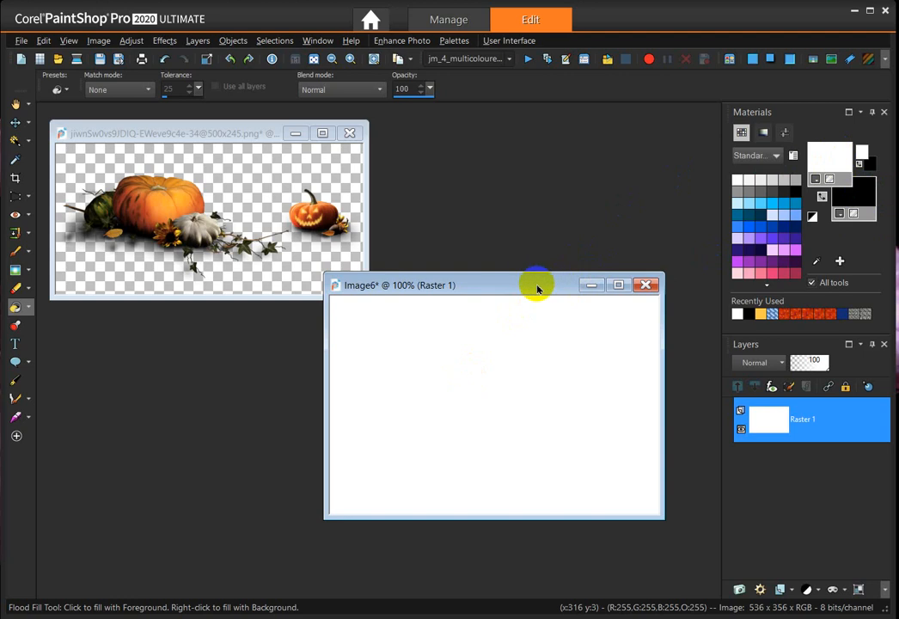
# - Copy the pumpkin image and paste it as a new layer into the white image
pyautogui.click(185, 136)
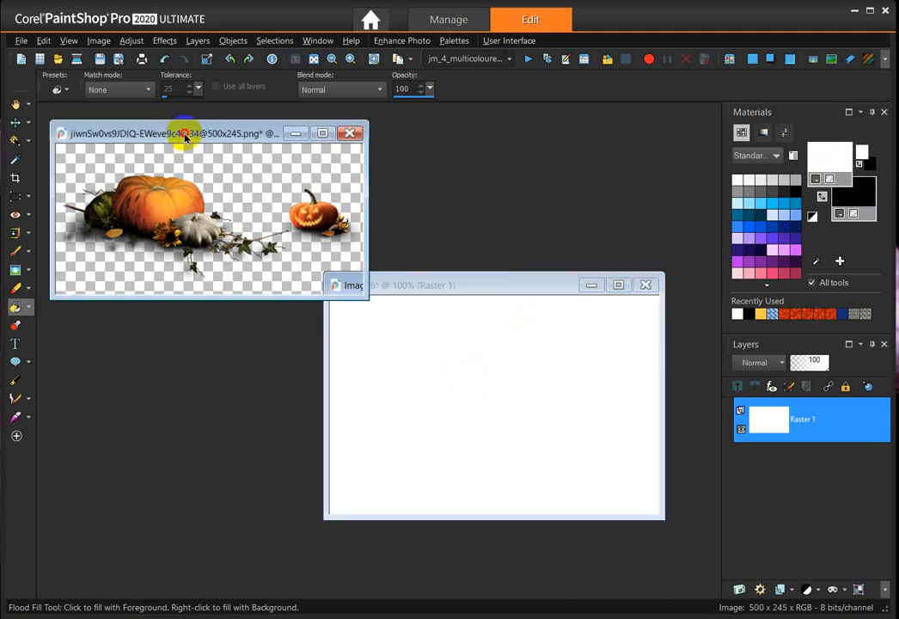
pyautogui.rightClick(185, 136)
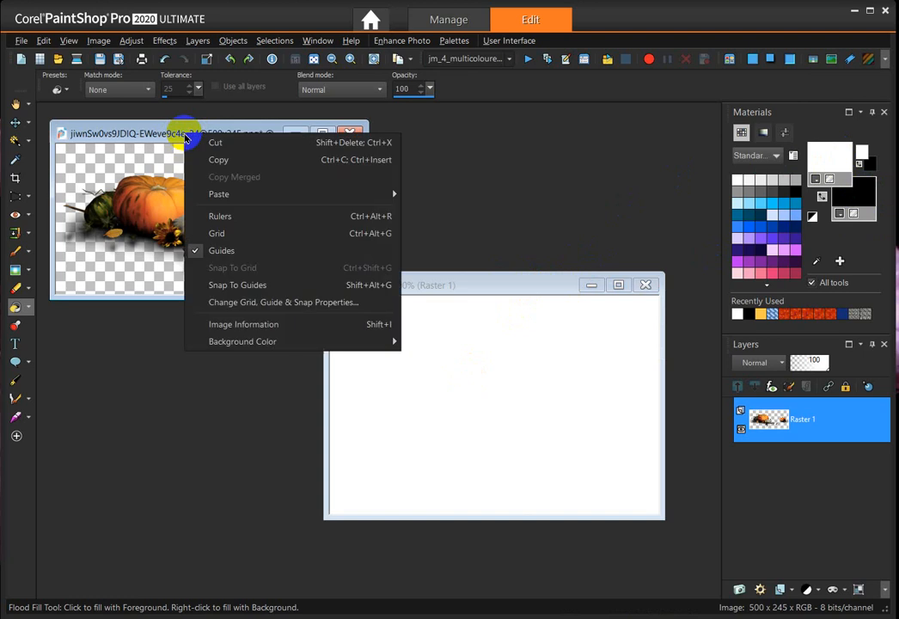
pyautogui.click(218, 160)
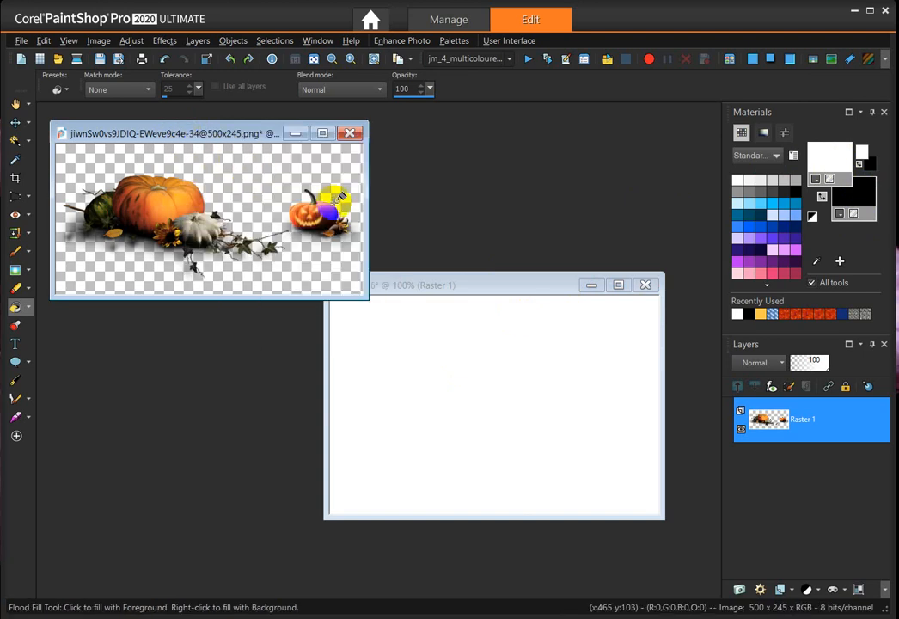
pyautogui.click(466, 277)
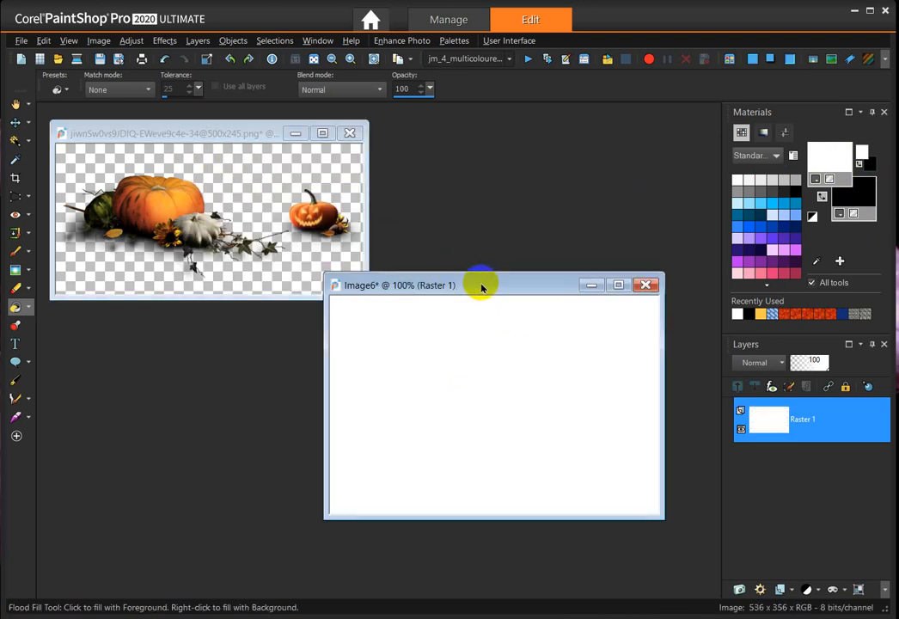
pyautogui.rightClick(481, 288)
pyautogui.moveTo(538, 345)
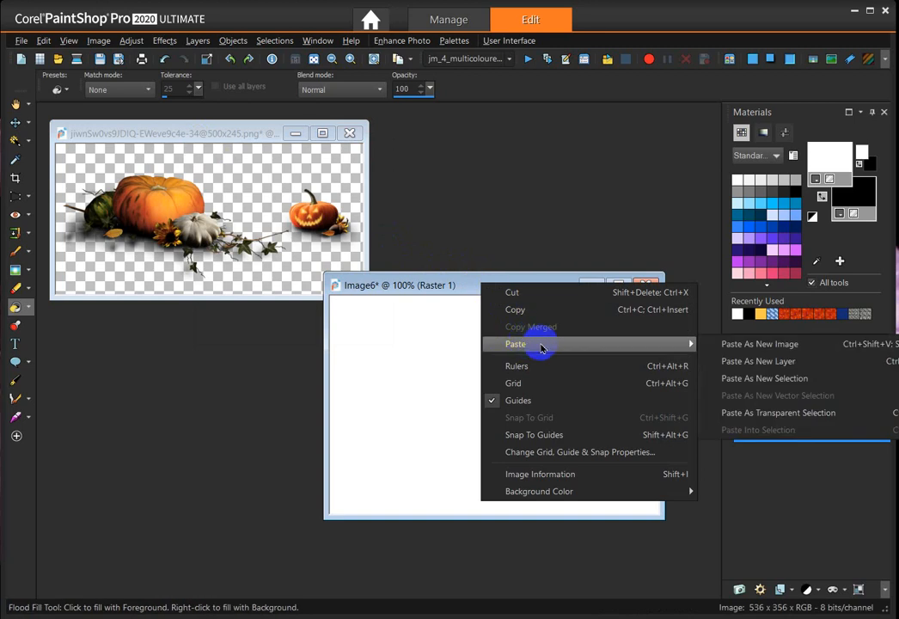
pyautogui.click(760, 363)
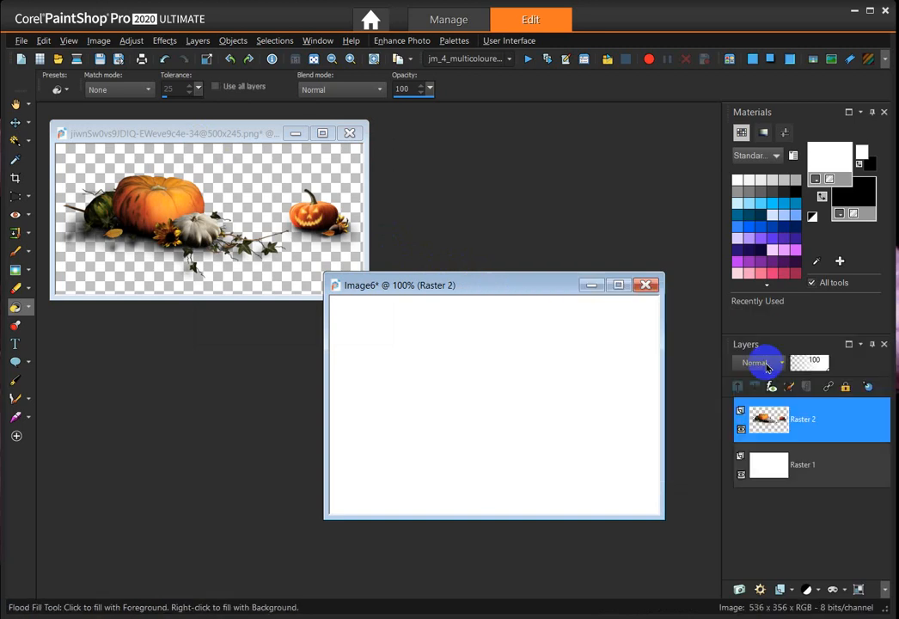
# - Move the pasted pumpkin layer down to the lower part of the white canvas
pyautogui.click(16, 123)
pyautogui.moveTo(429, 377); pyautogui.dragTo(431, 424)
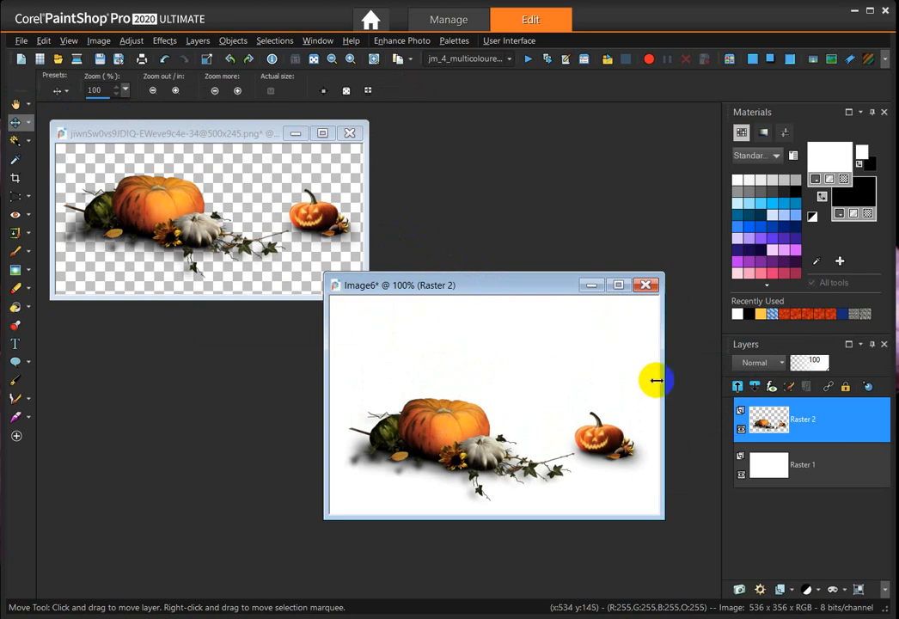
pyautogui.click(682, 499)
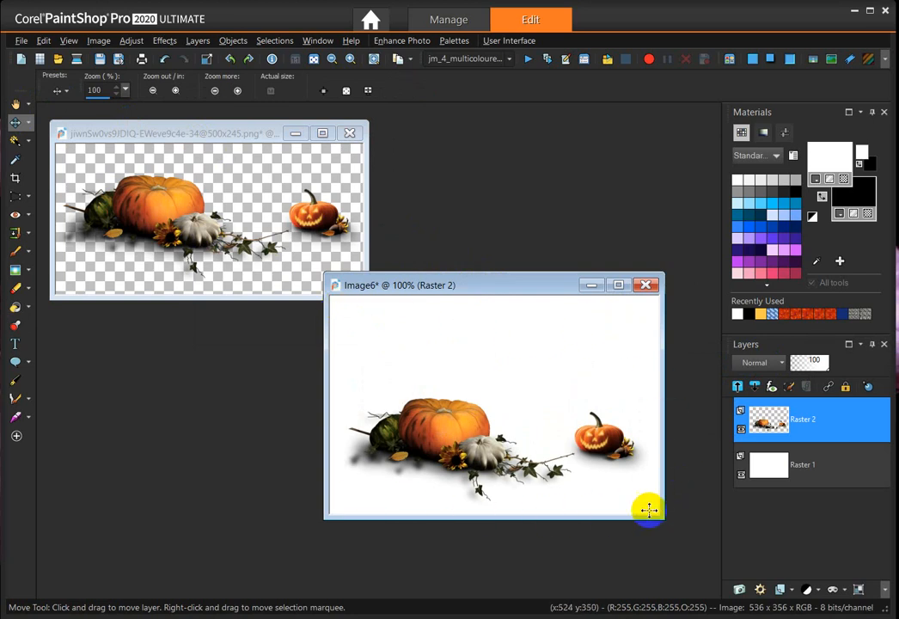
pyautogui.click(686, 522)
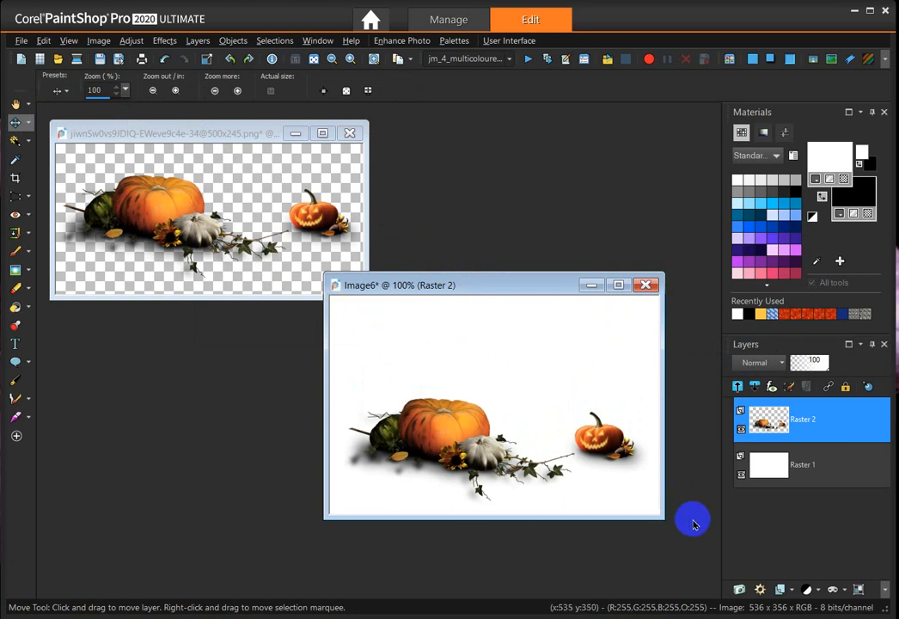
# - Add the rough-edged picture frame around the canvas, outside of the image, with the frame rotated right
pyautogui.click(776, 471)
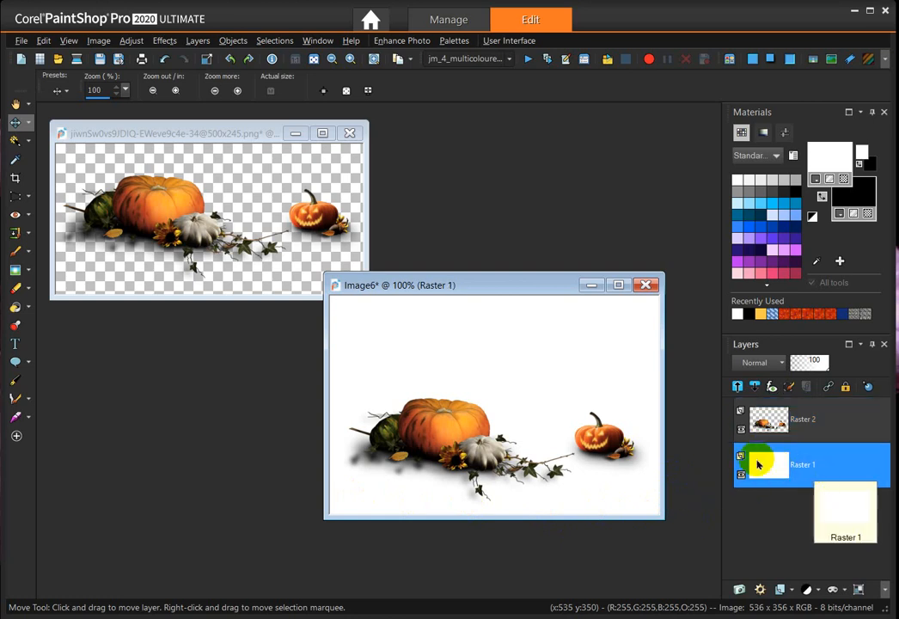
pyautogui.click(98, 43)
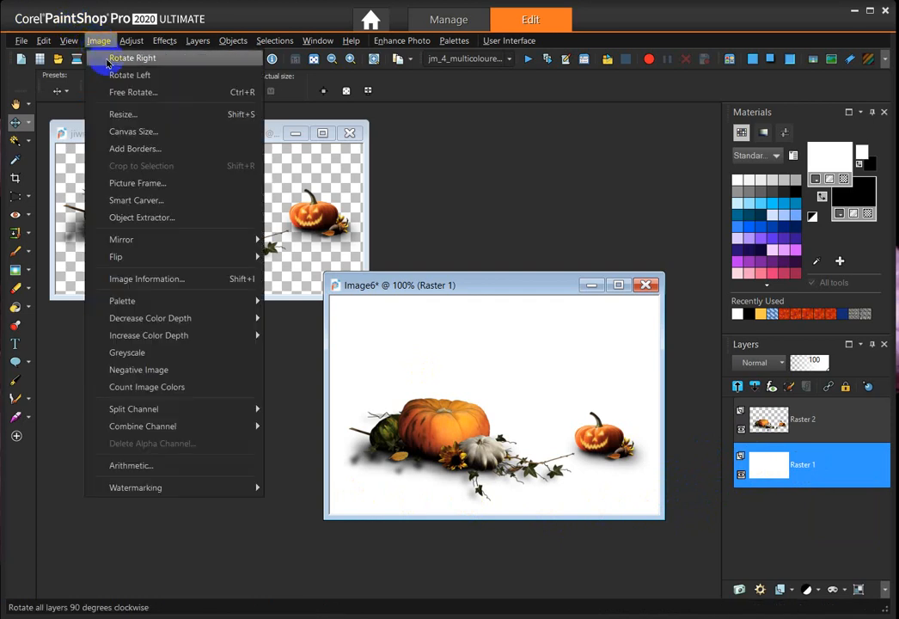
pyautogui.click(156, 185)
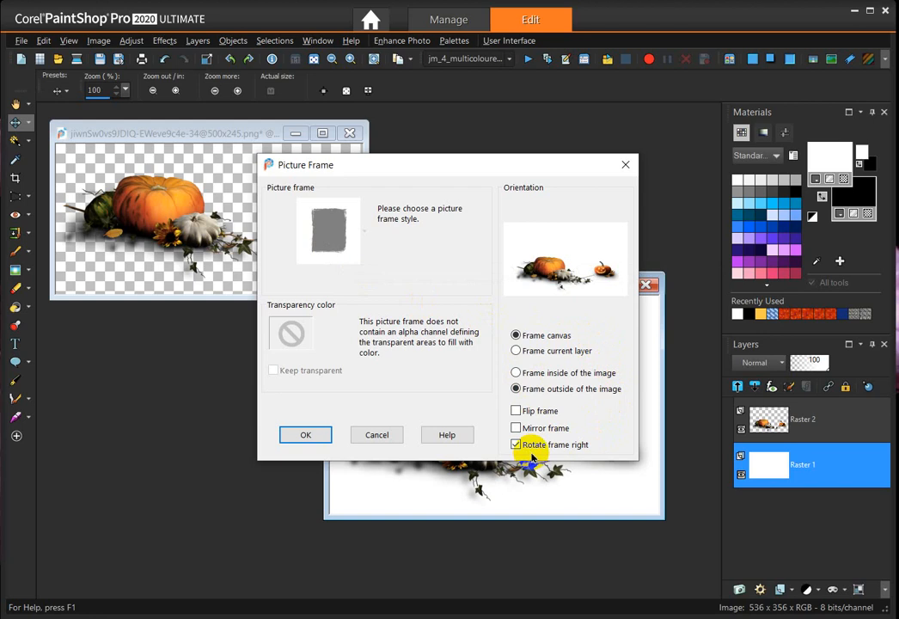
pyautogui.click(318, 432)
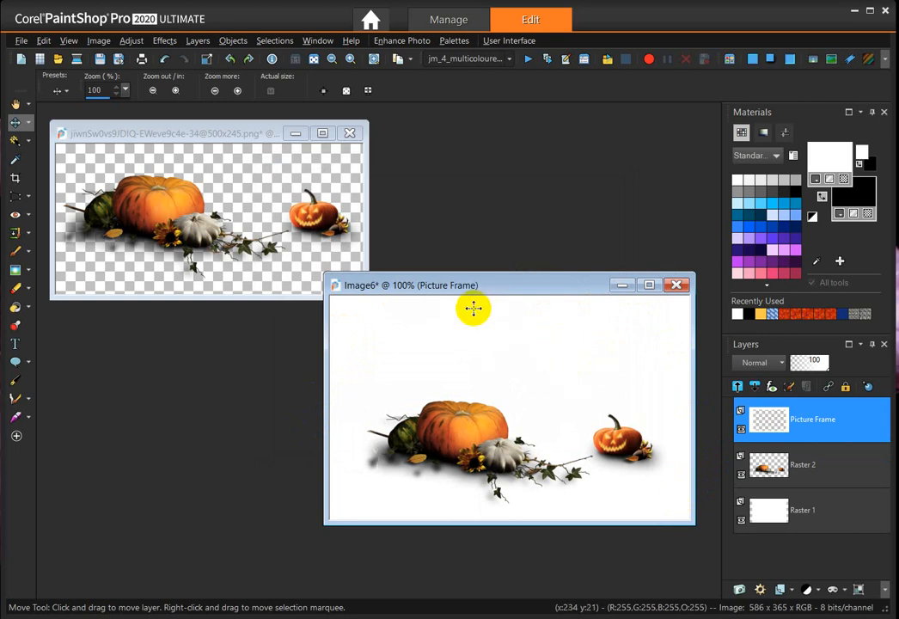
# - Flood fill the picture frame layer with the black background color
pyautogui.moveTo(801, 427)
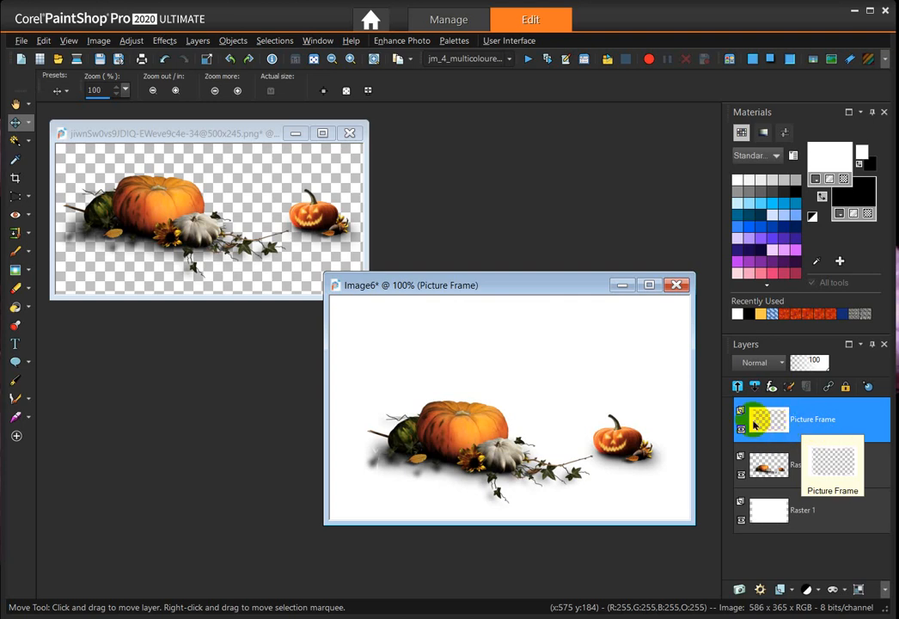
pyautogui.click(28, 309)
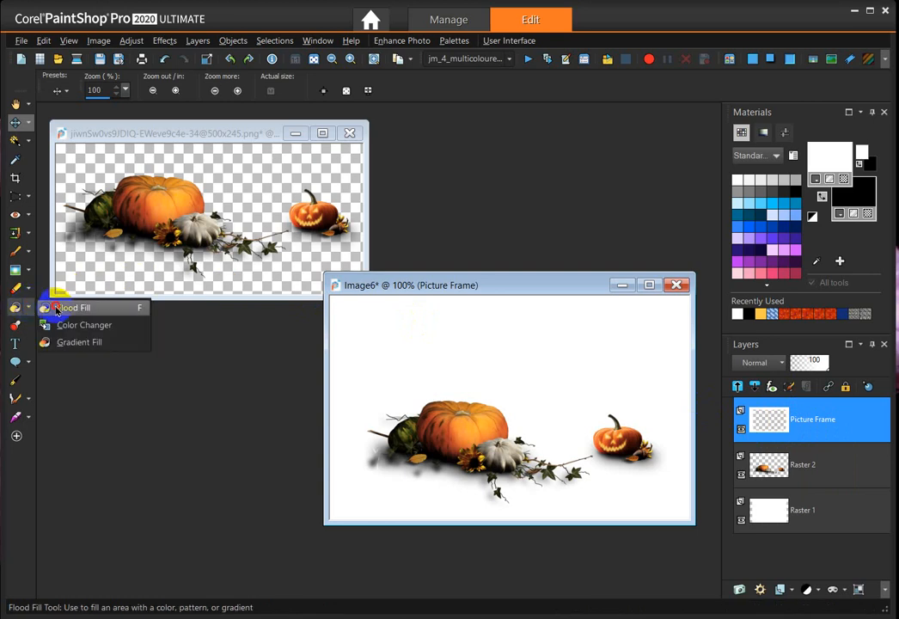
pyautogui.click(56, 309)
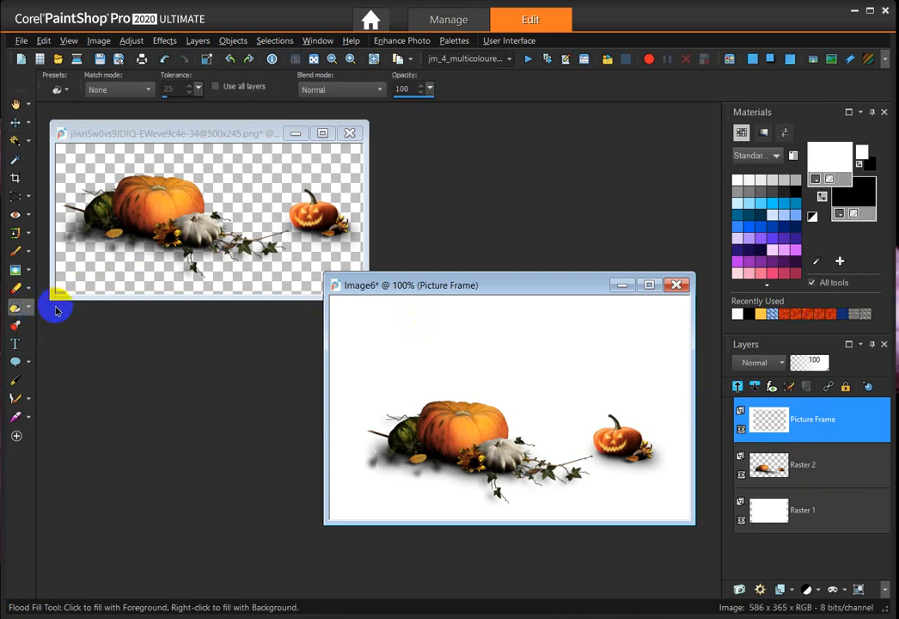
pyautogui.rightClick(338, 331)
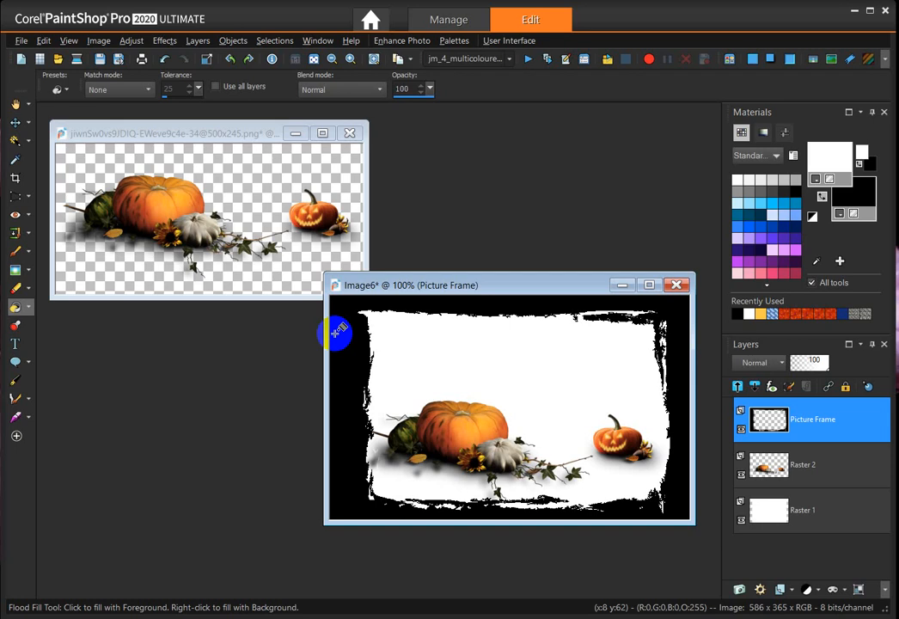
# - Merge all visible layers of the framed pumpkin image into one
pyautogui.moveTo(732, 514)
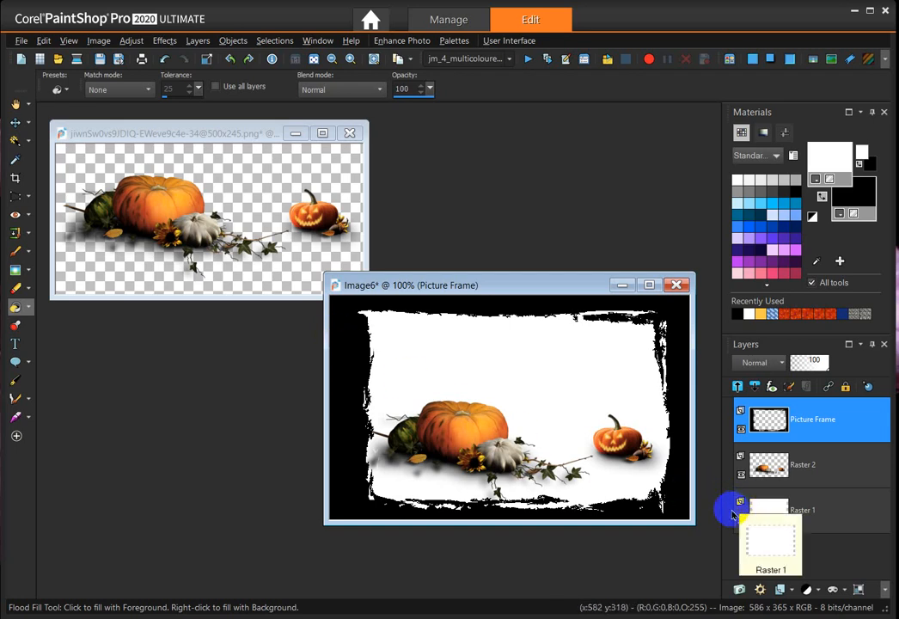
pyautogui.rightClick(760, 419)
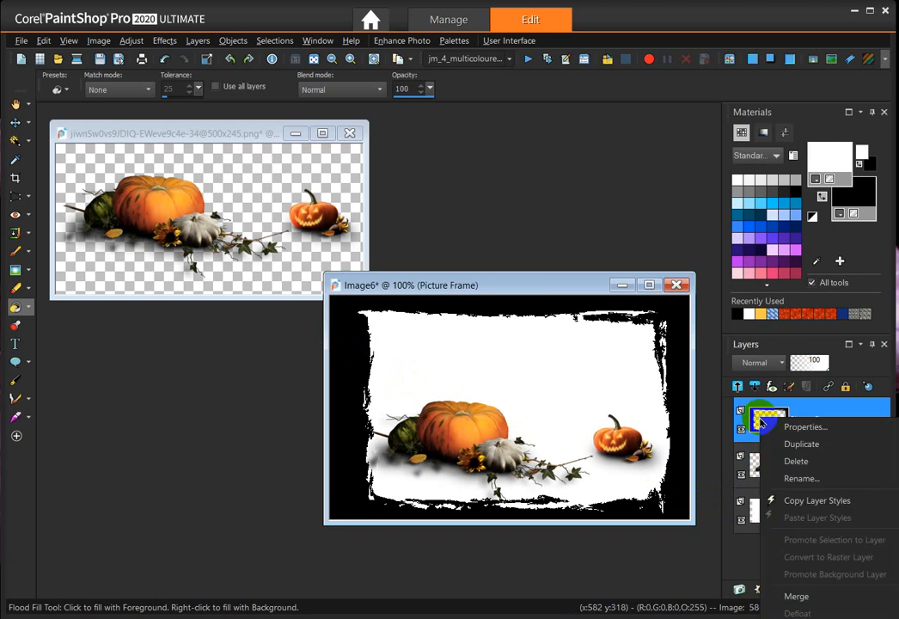
pyautogui.moveTo(800, 596)
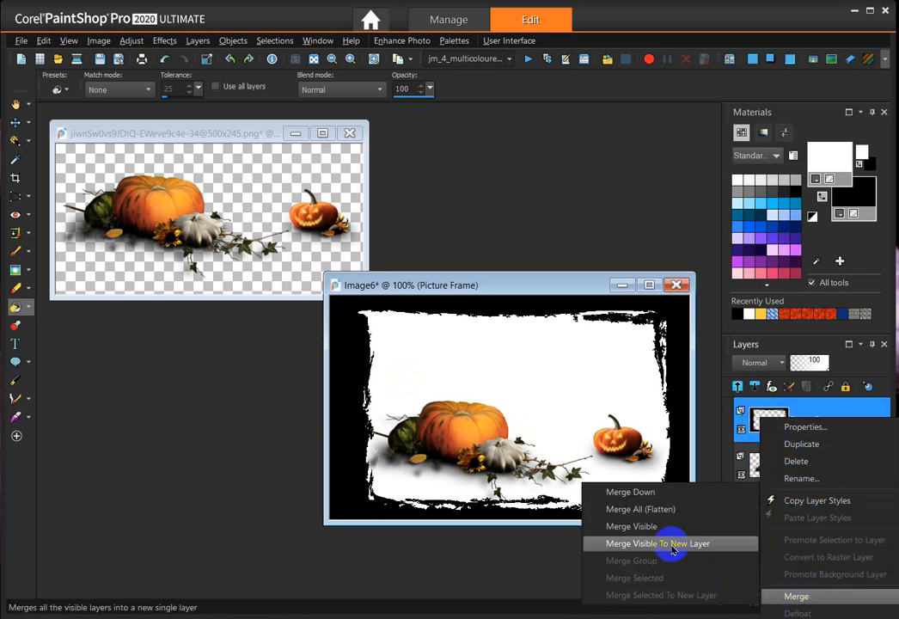
pyautogui.click(649, 528)
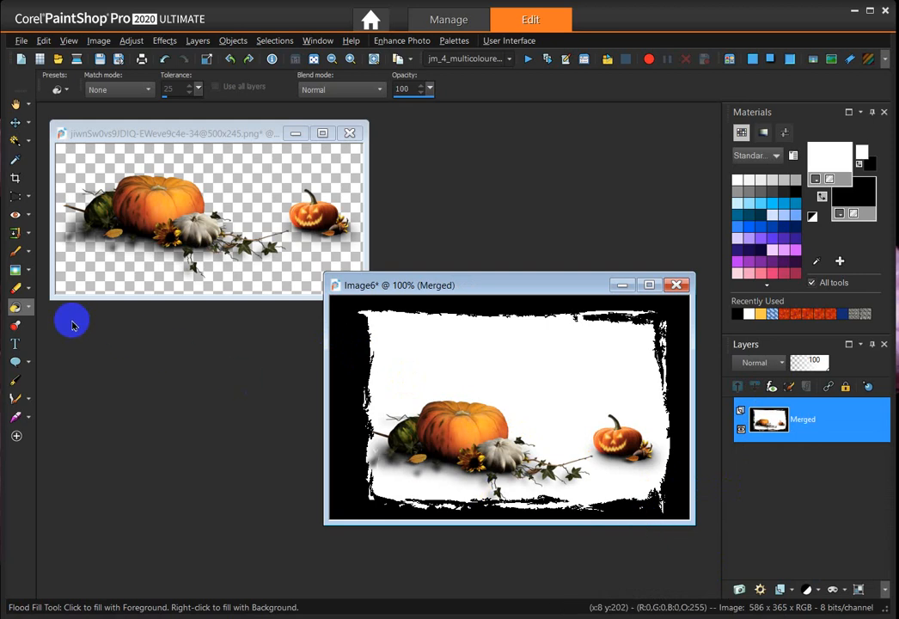
# - Add the text "Happy Halloween" above the pumpkins in bold 48-pixel Lucida Calligraphy, with a transparent foreground and black fill
pyautogui.click(15, 344)
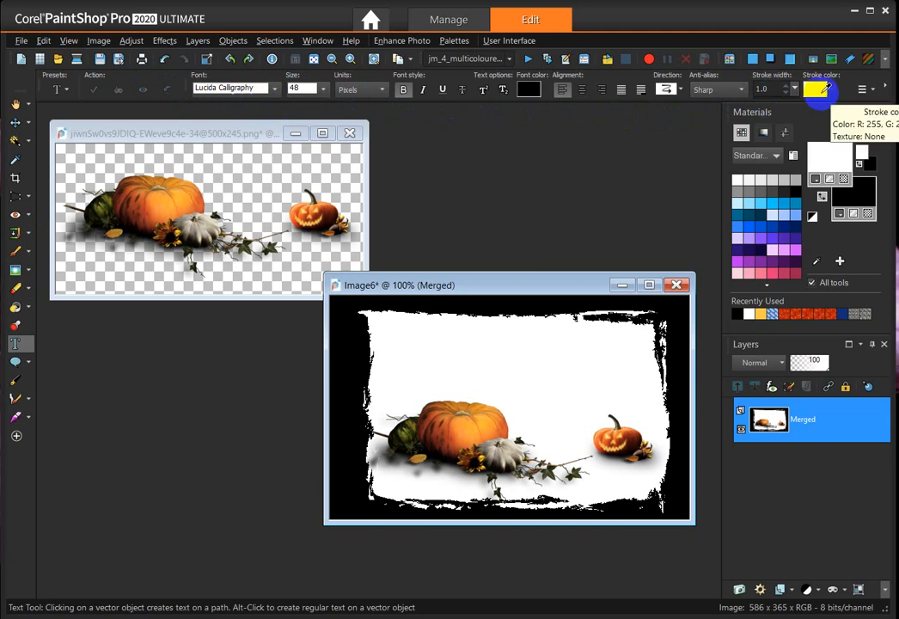
pyautogui.click(845, 178)
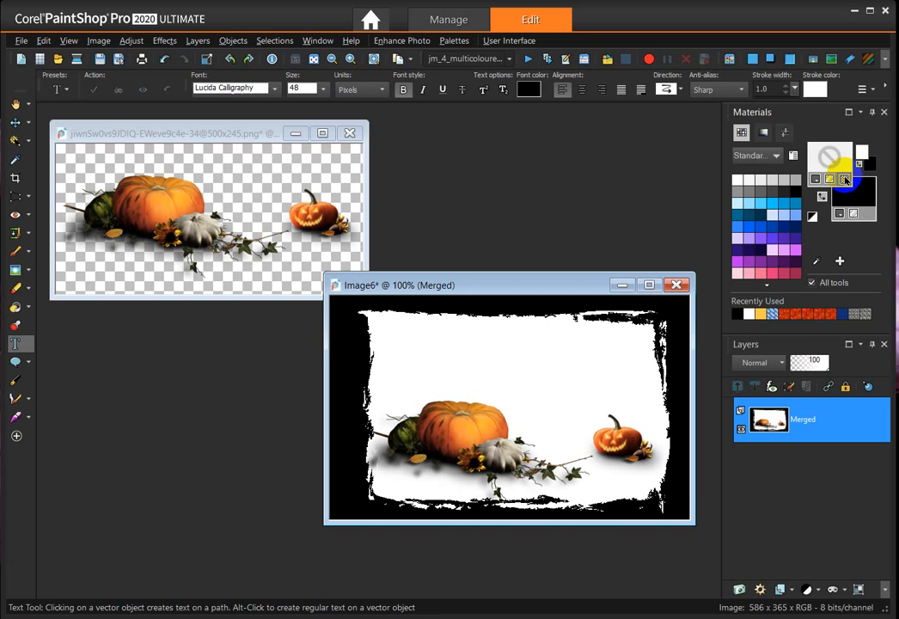
pyautogui.click(753, 248)
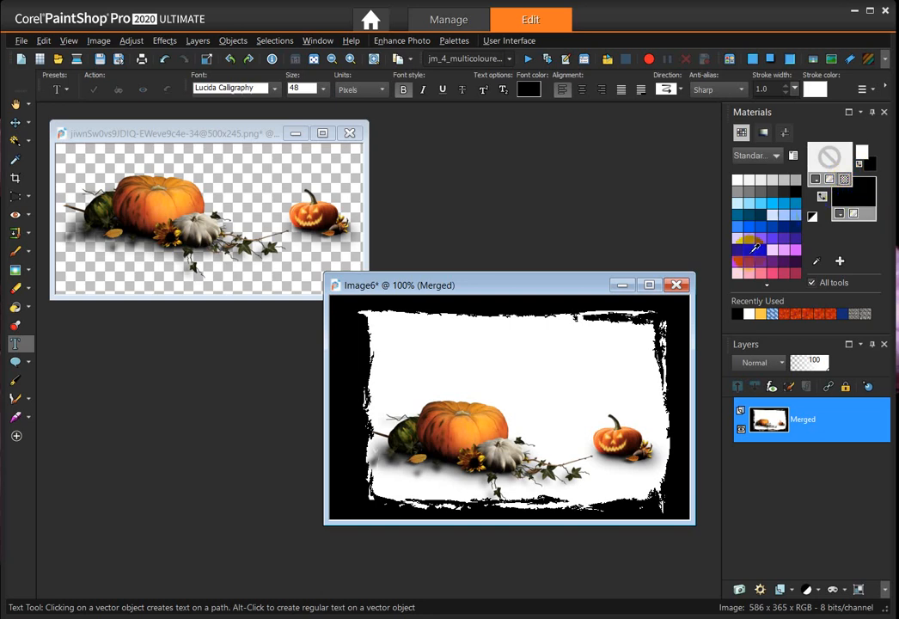
pyautogui.click(418, 372)
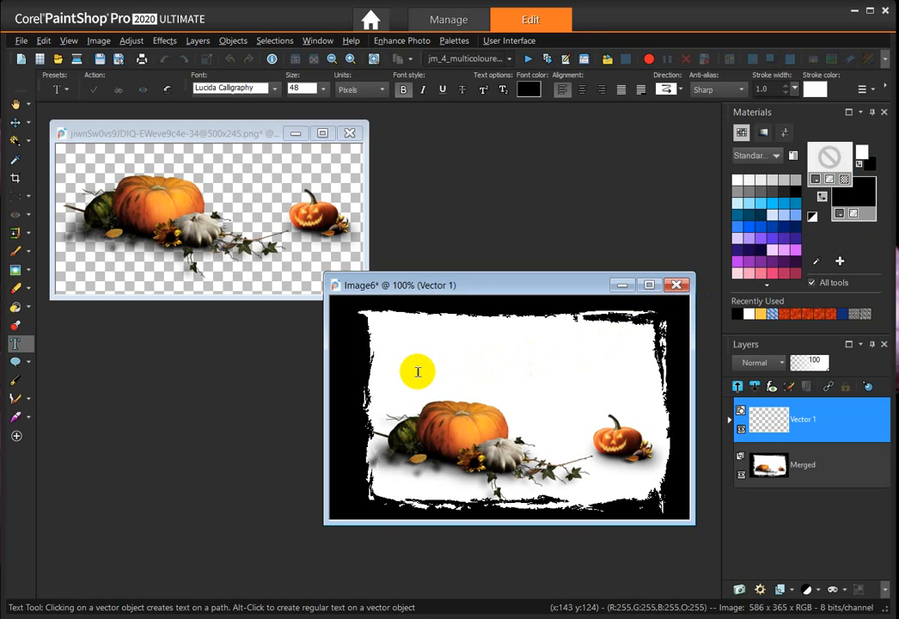
pyautogui.write('Happy ')
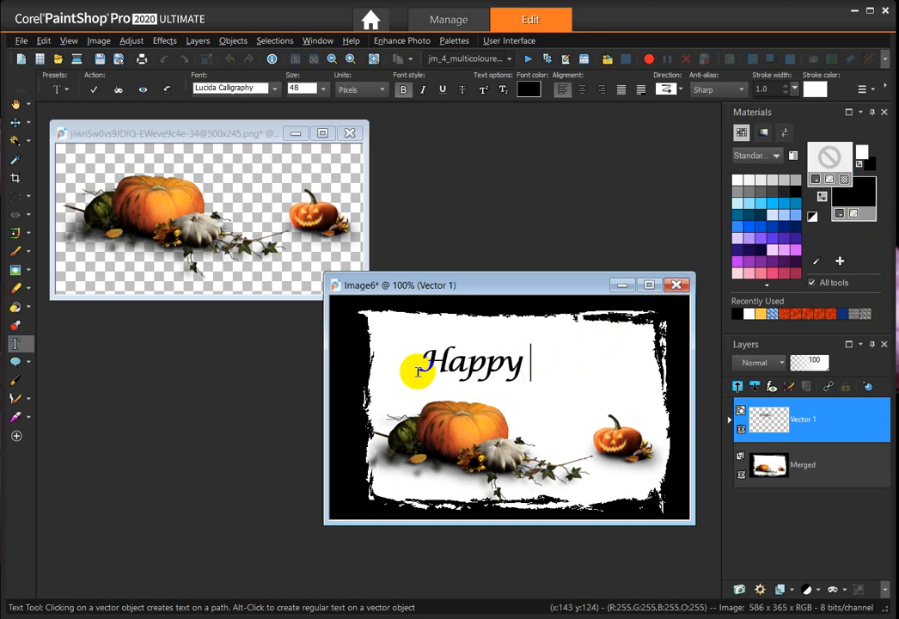
pyautogui.write('Hallowe')
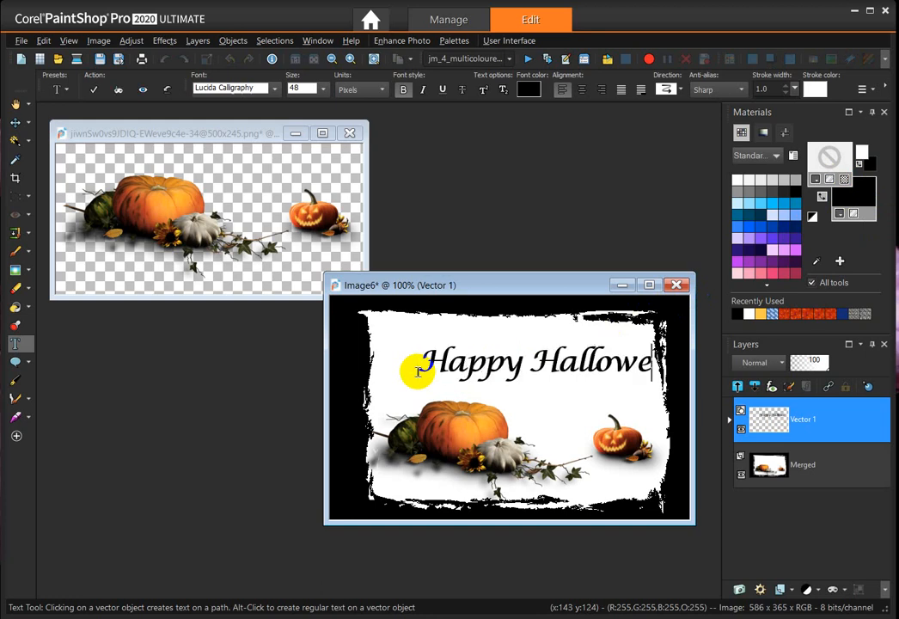
pyautogui.write('e')
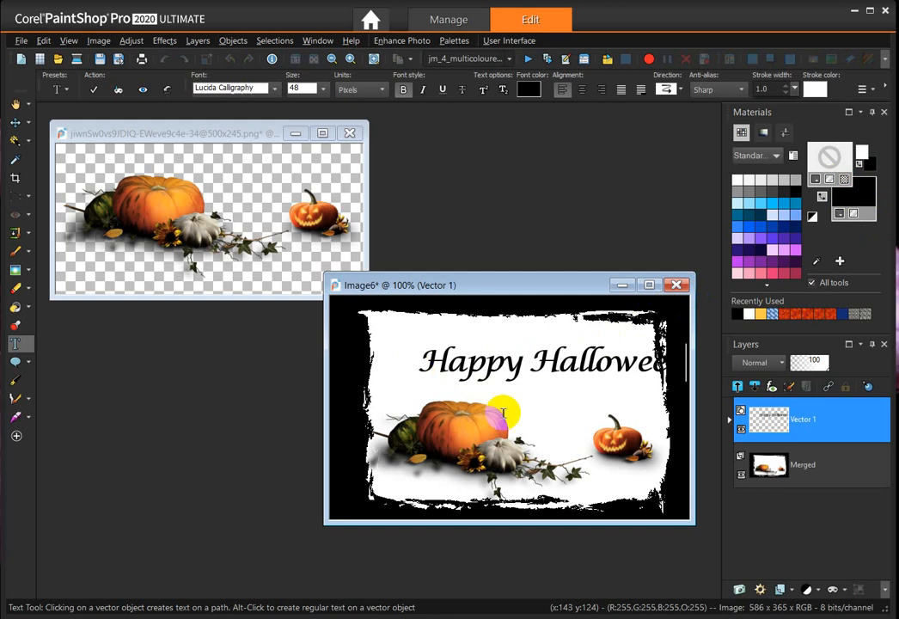
# - Convert the Happy Halloween text's vector layer to a raster layer
pyautogui.click(760, 424)
pyautogui.rightClick(760, 425)
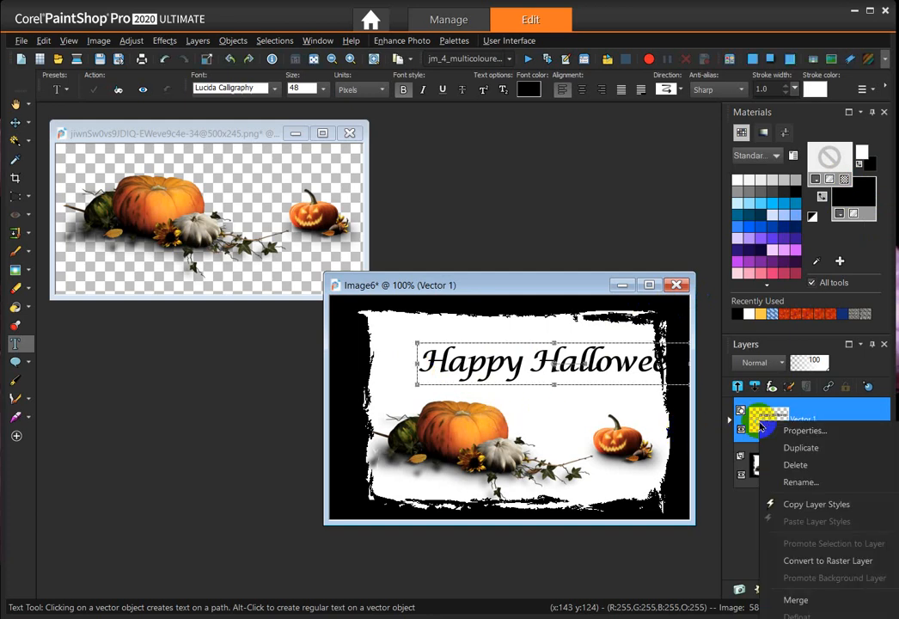
pyautogui.click(835, 561)
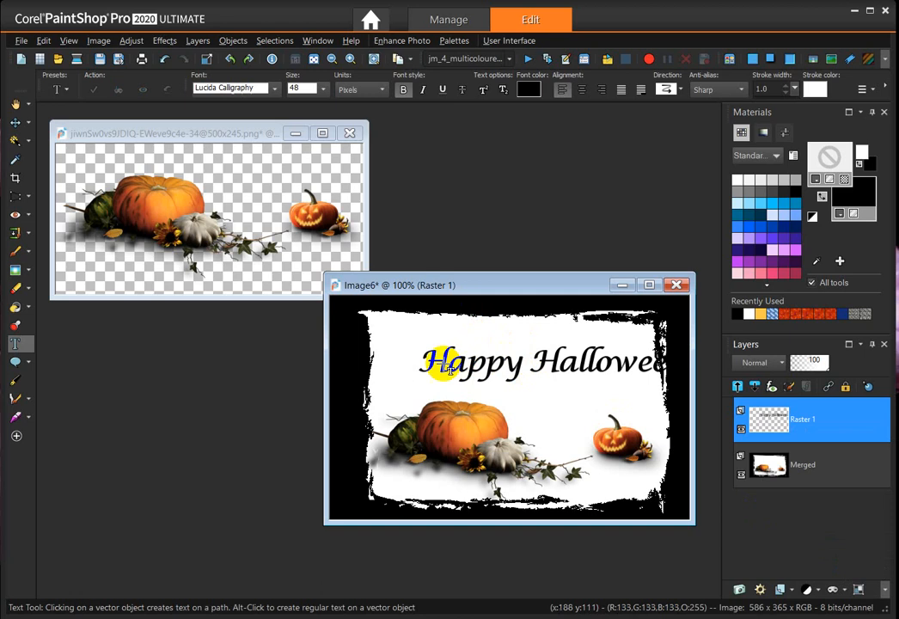
# - Center the Happy Halloween text horizontally in the canvas and move it slightly down toward the pumpkins
pyautogui.click(233, 40)
pyautogui.moveTo(251, 64)
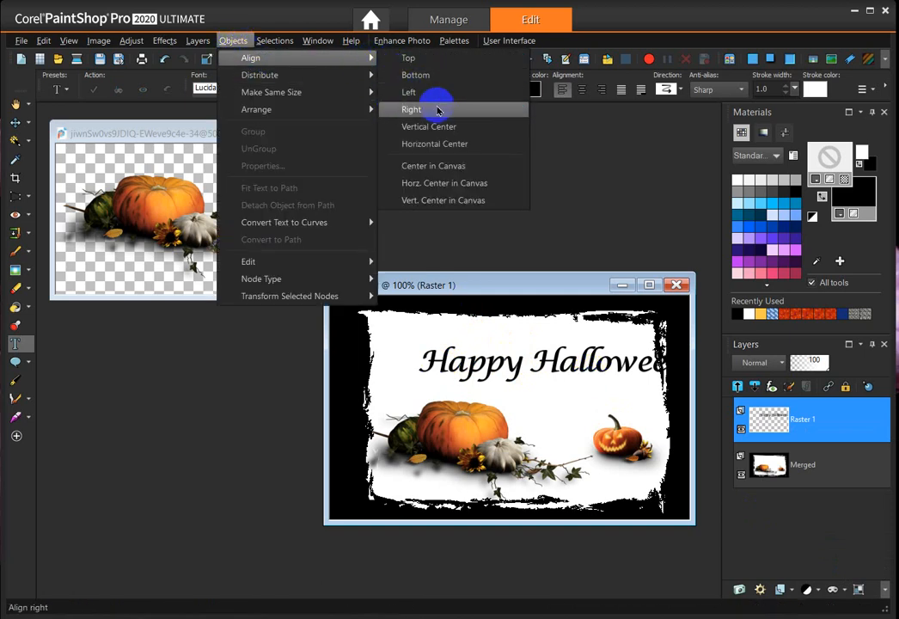
pyautogui.click(449, 144)
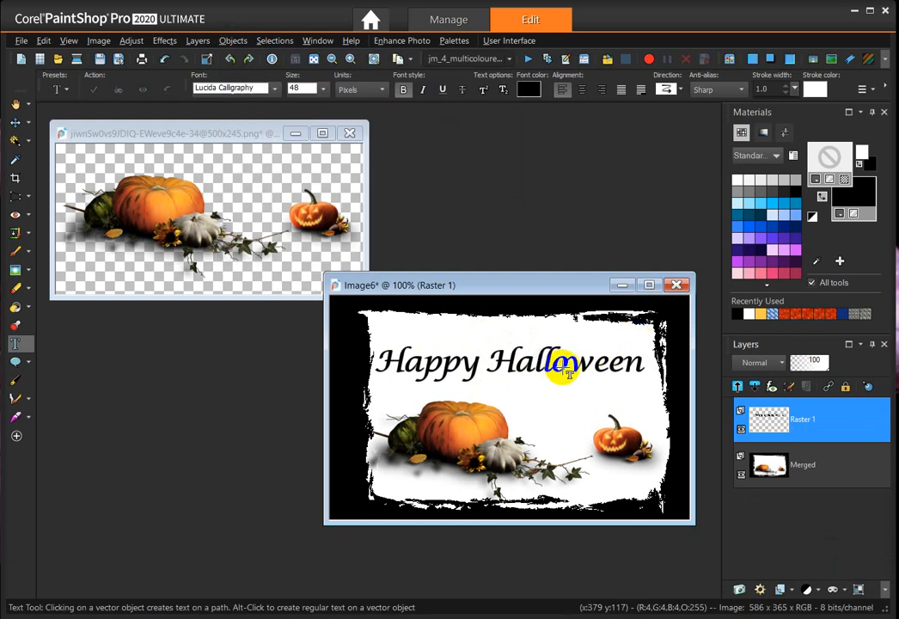
pyautogui.click(98, 228)
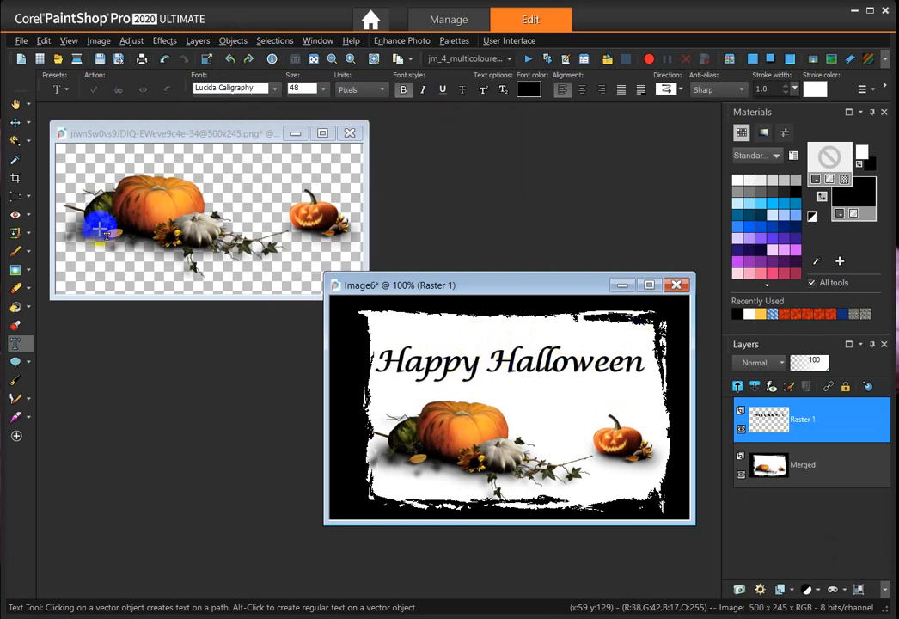
pyautogui.click(15, 125)
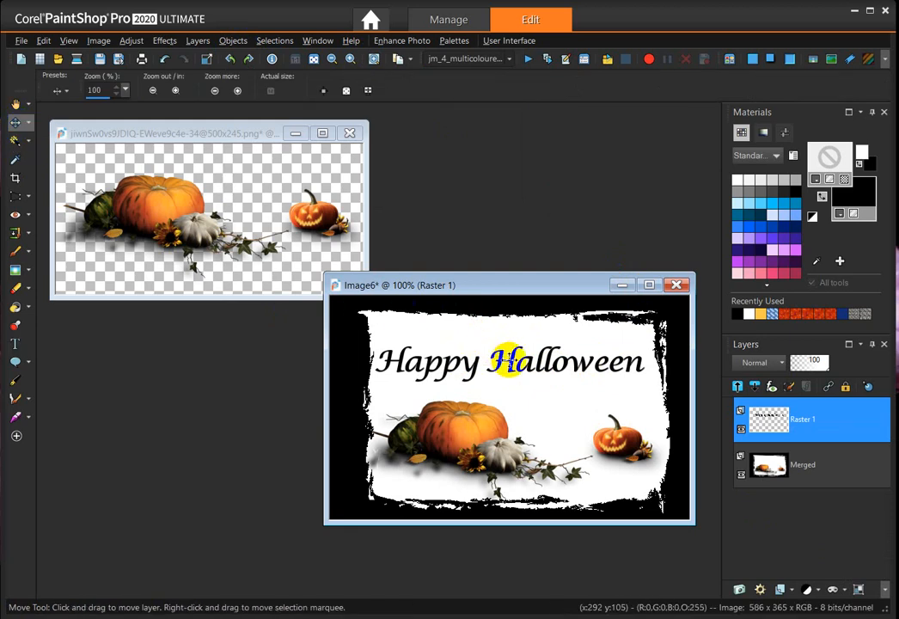
pyautogui.moveTo(510, 361); pyautogui.dragTo(515, 371)
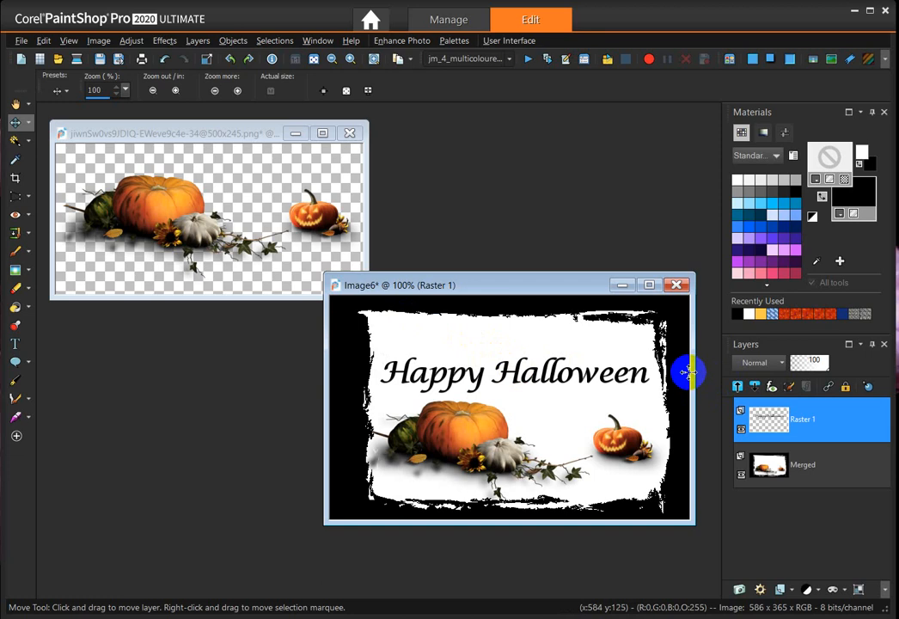
# - Copy the Happy Halloween text layer and paste it as a new animation in Jasc Animation Shop
pyautogui.moveTo(815, 419)
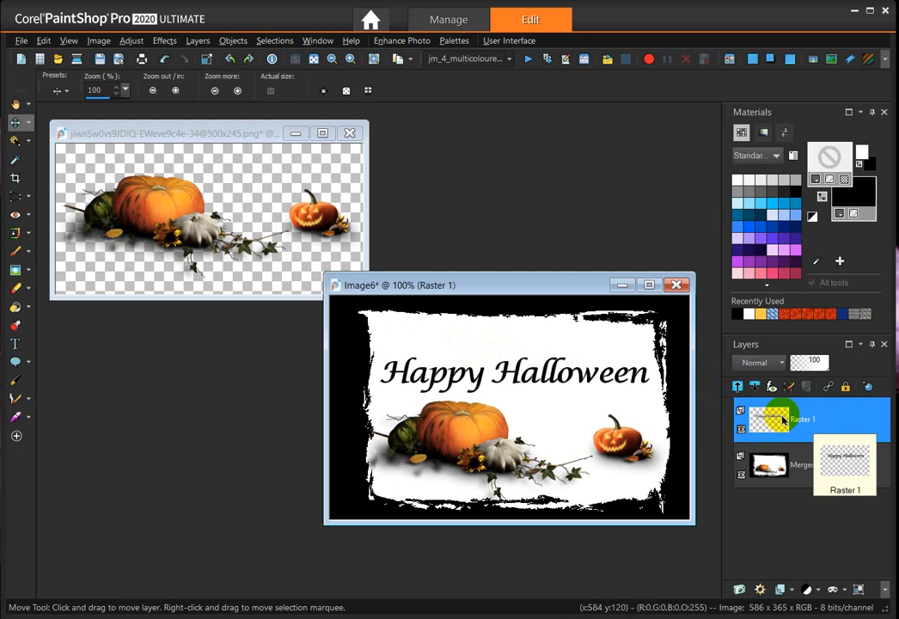
pyautogui.rightClick(532, 286)
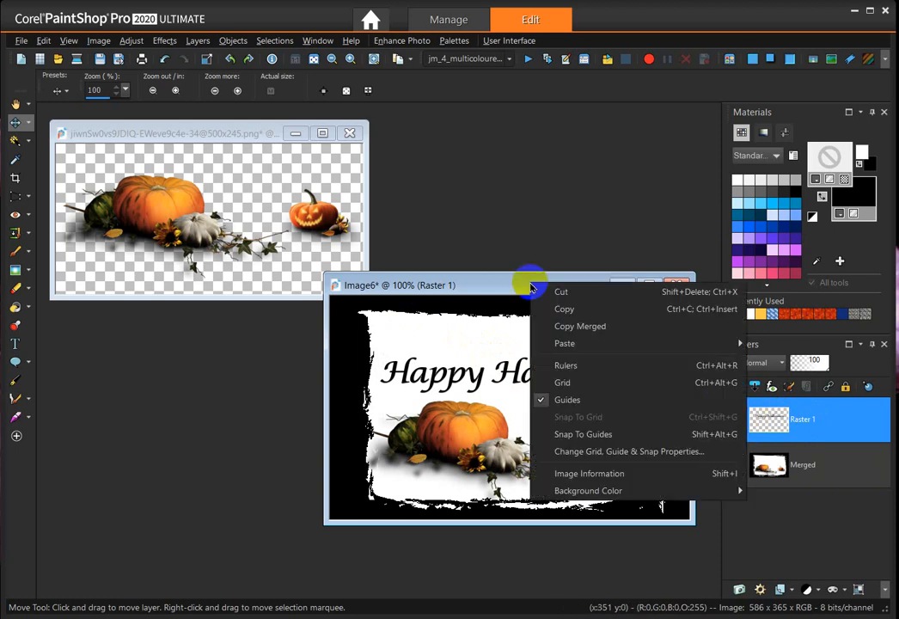
pyautogui.click(565, 310)
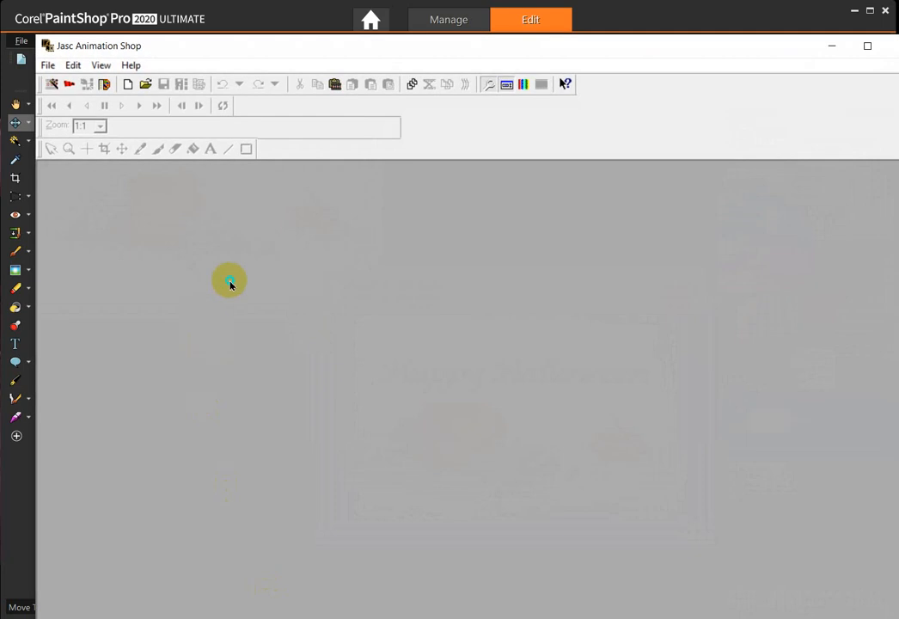
pyautogui.rightClick(229, 284)
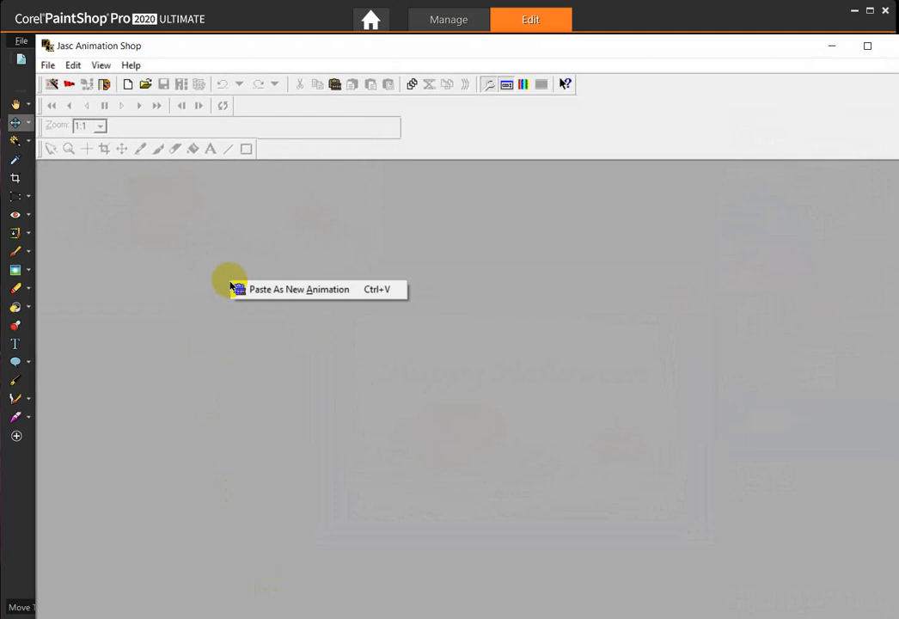
pyautogui.click(294, 292)
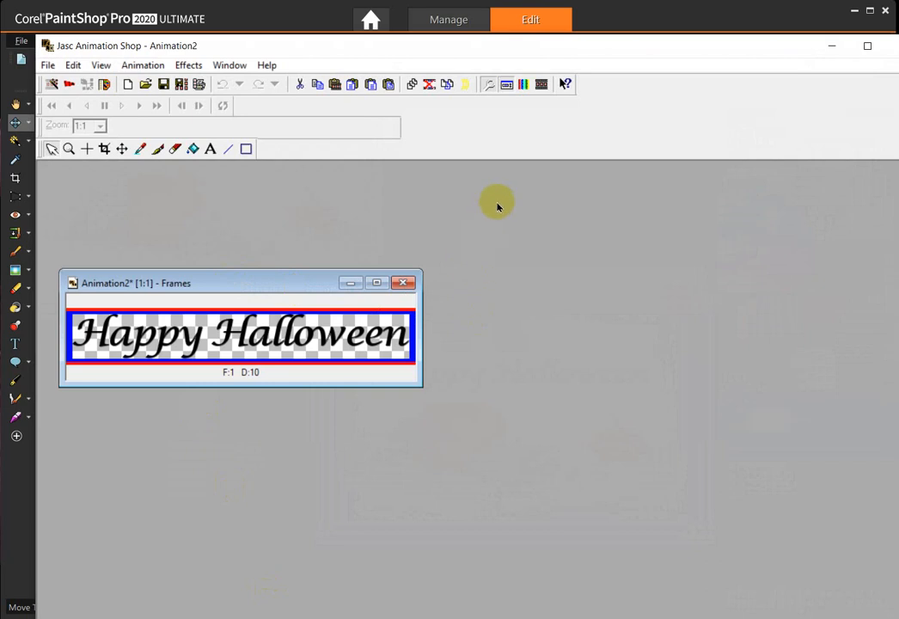
# - Duplicate the Happy Halloween frame to make three frames in total, and select all of them
pyautogui.click(447, 86)
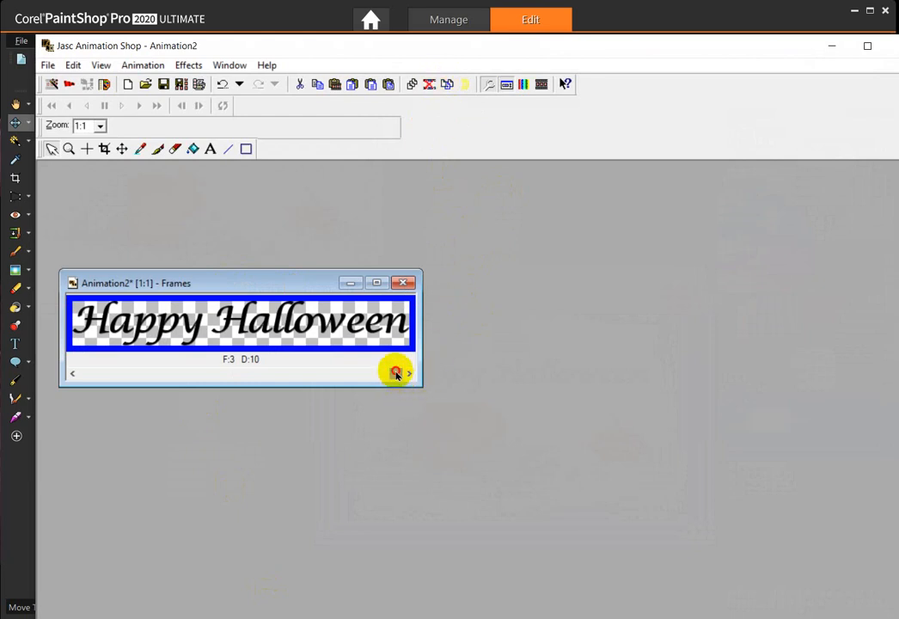
pyautogui.moveTo(396, 372); pyautogui.dragTo(70, 359)
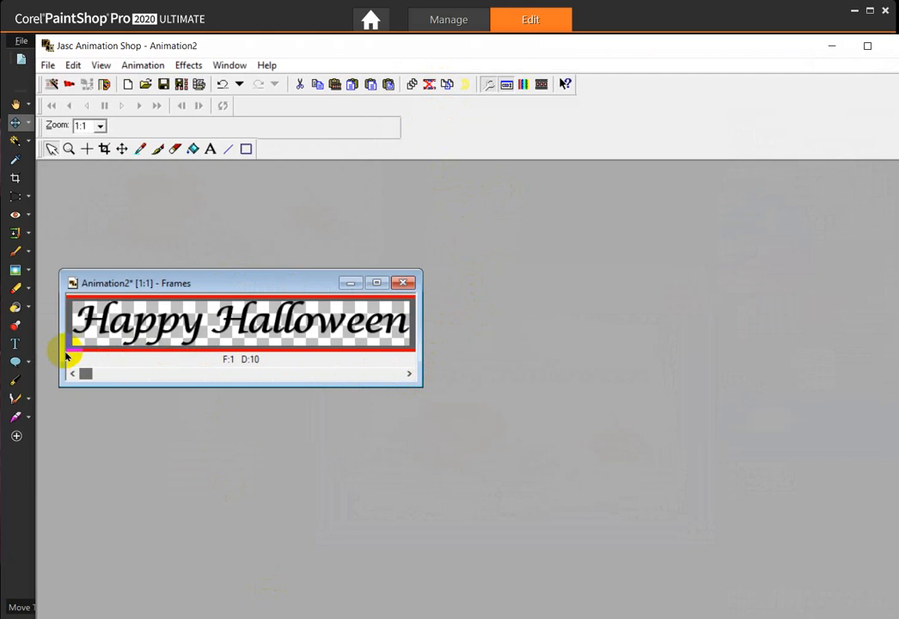
pyautogui.click(80, 315)
pyautogui.click(72, 66)
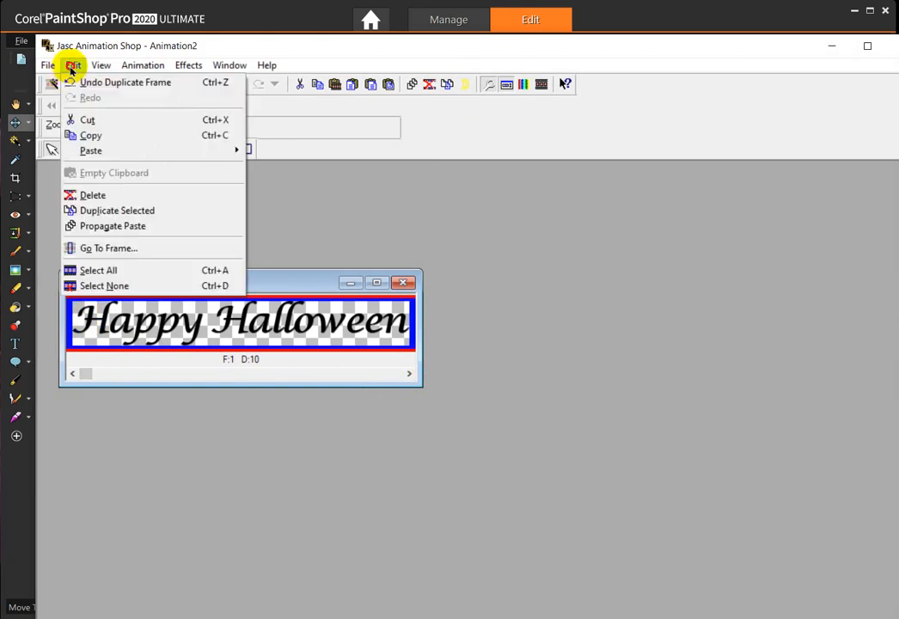
pyautogui.click(96, 269)
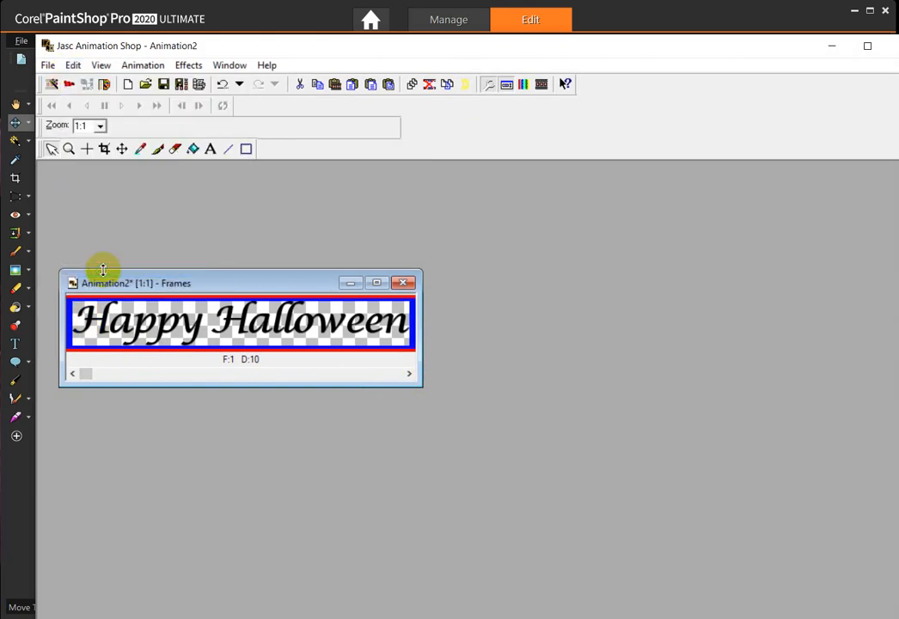
# - Apply the Noise image effect to the selected frames with intensity 65, opacity 255 and grey noise, and preview the animation
pyautogui.moveTo(211, 282); pyautogui.dragTo(238, 367)
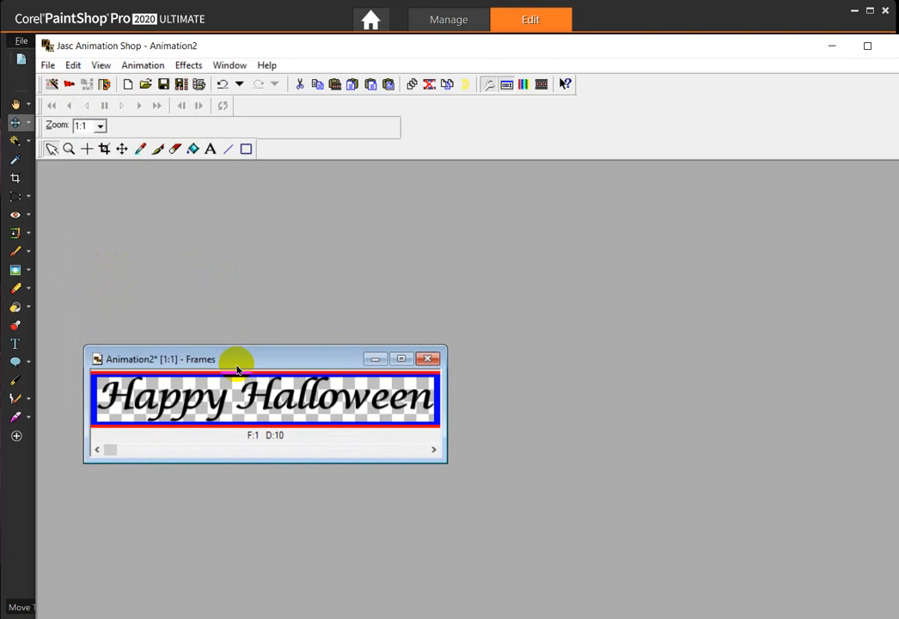
pyautogui.click(184, 64)
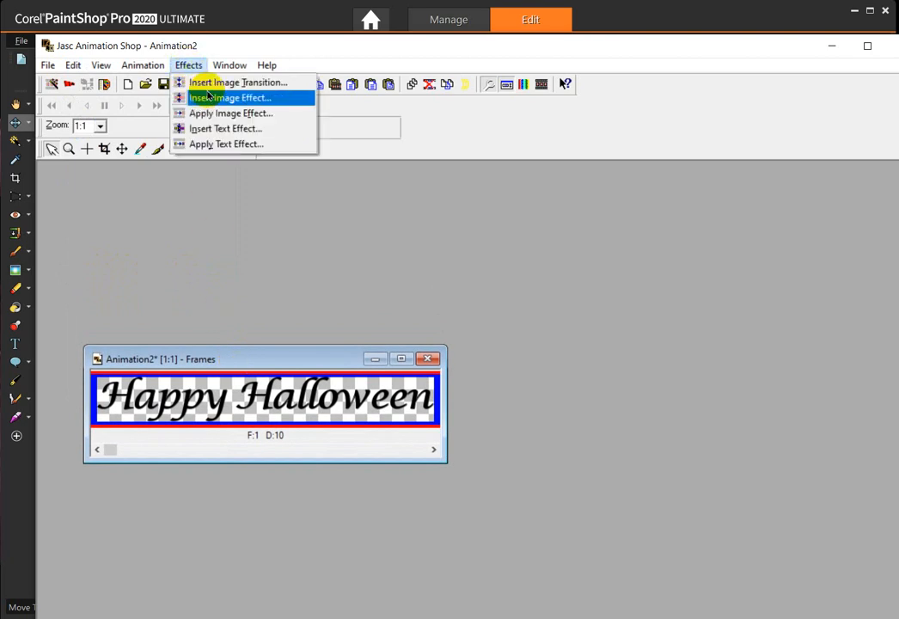
pyautogui.click(220, 116)
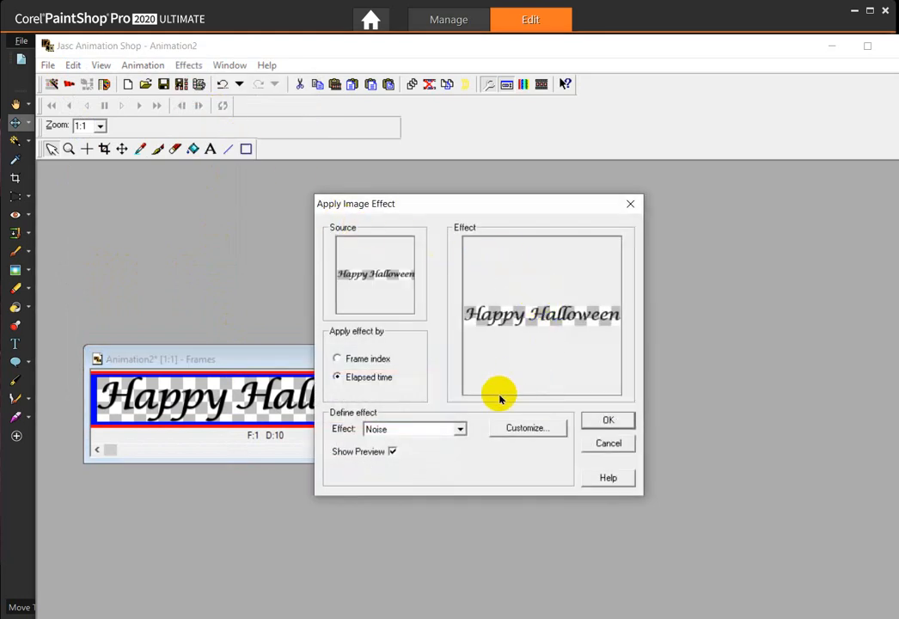
pyautogui.click(460, 431)
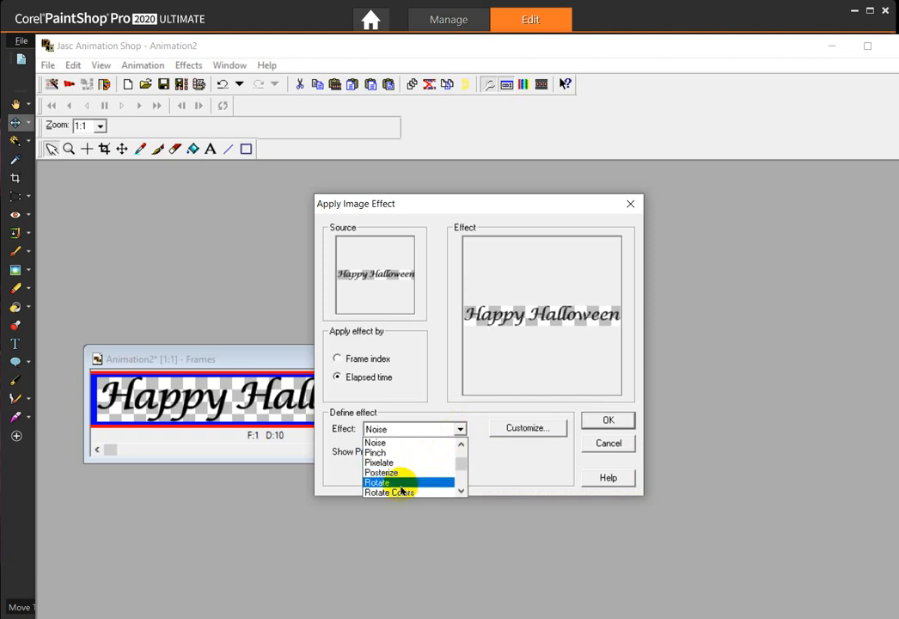
pyautogui.click(379, 443)
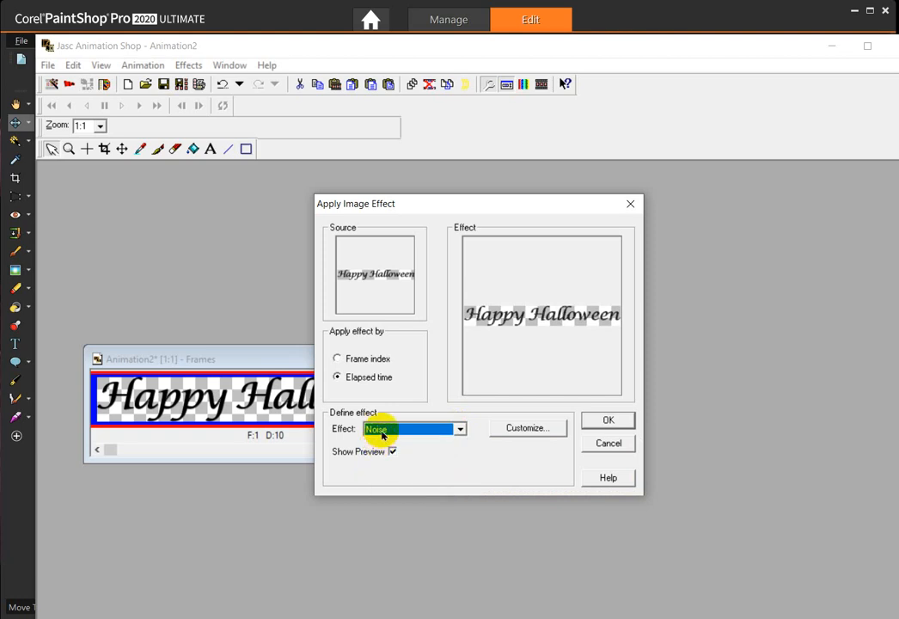
pyautogui.click(521, 428)
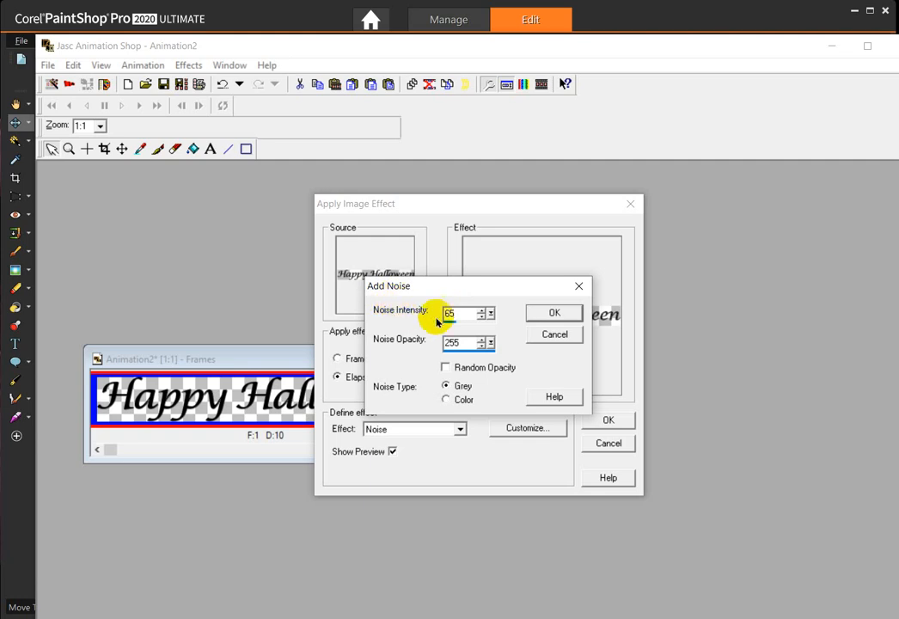
pyautogui.click(550, 313)
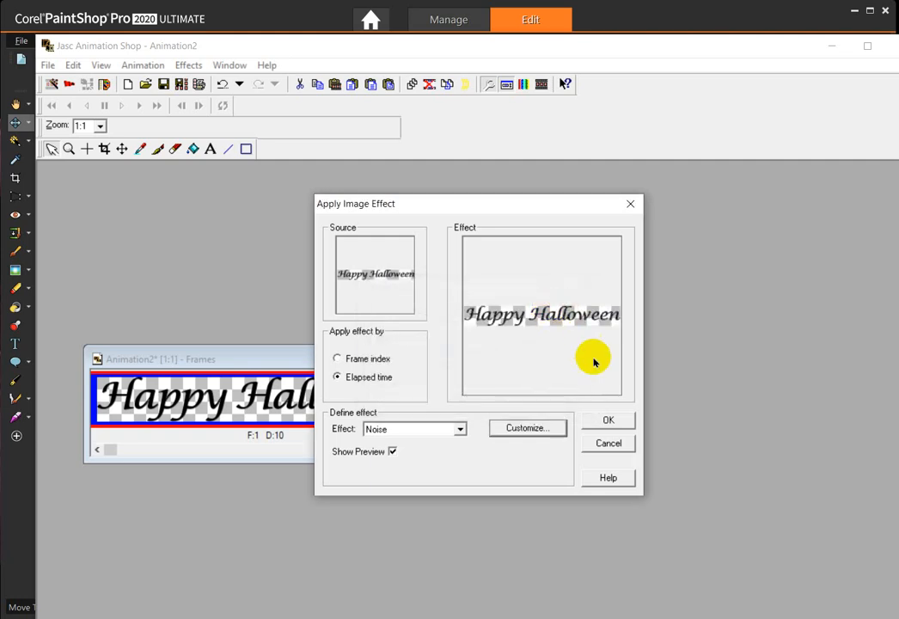
pyautogui.click(612, 421)
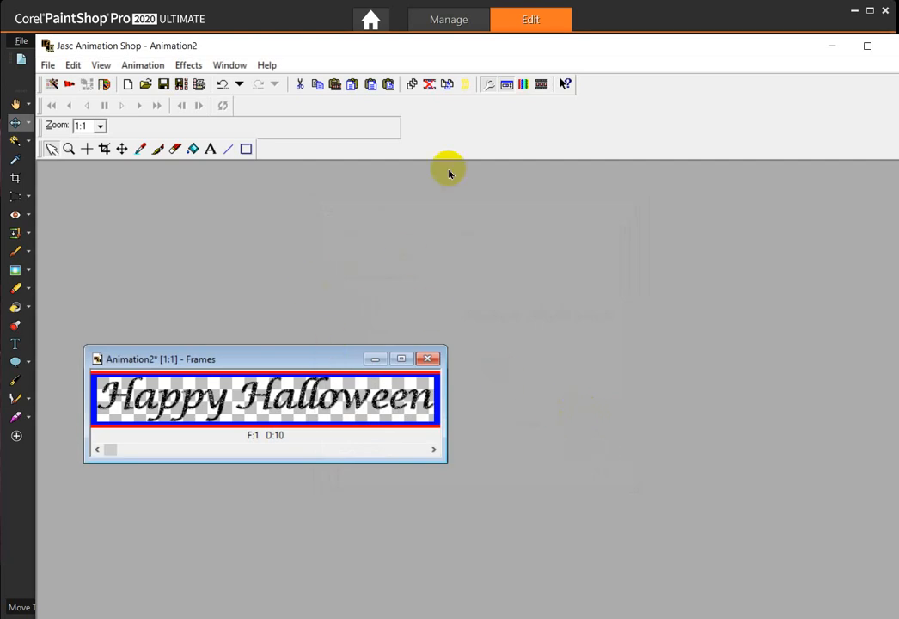
pyautogui.click(542, 83)
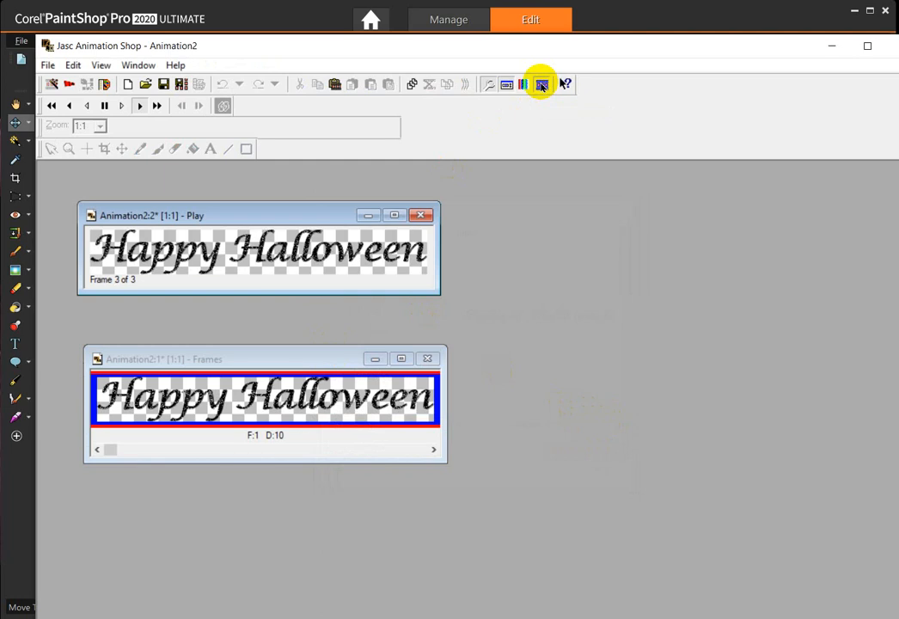
pyautogui.click(542, 83)
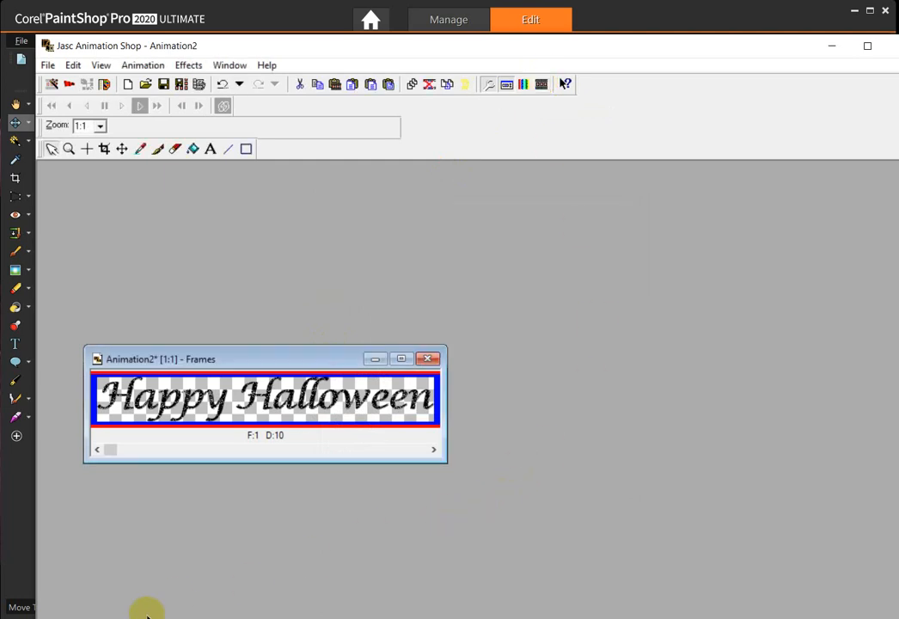
# - Copy the Merged pumpkin layer in PaintShop Pro and paste it as a new animation in Jasc Animation Shop
pyautogui.click(250, 618)
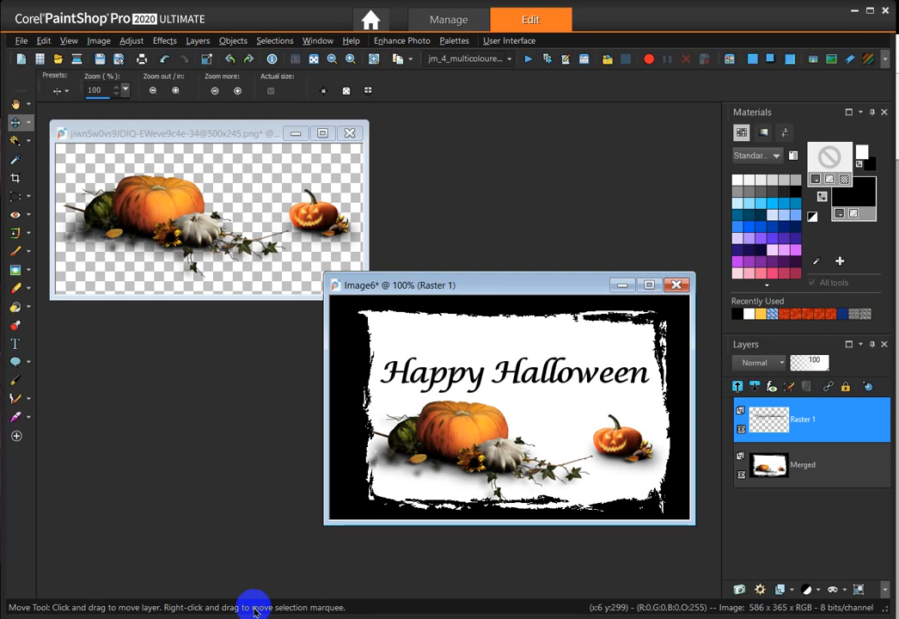
pyautogui.click(831, 478)
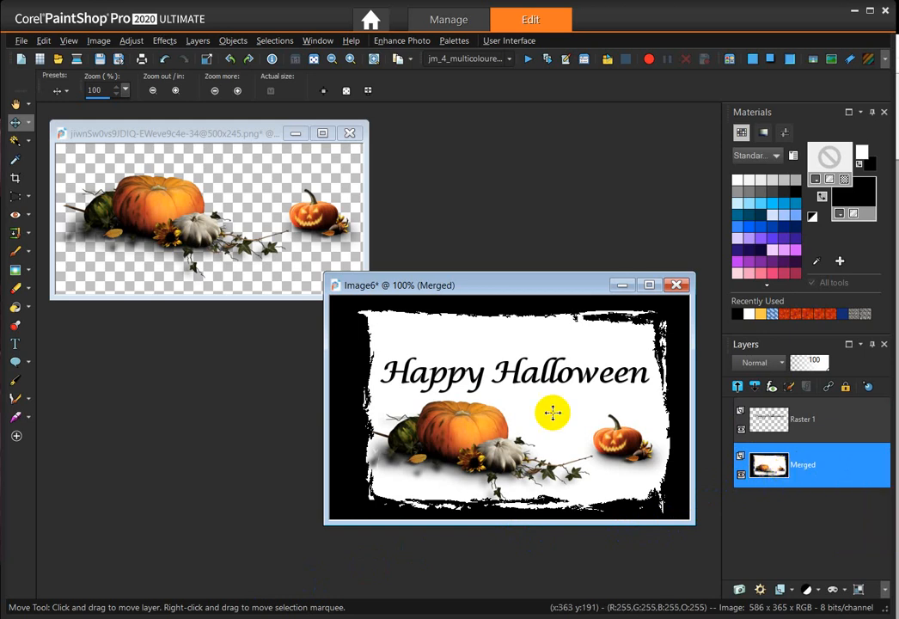
pyautogui.rightClick(499, 286)
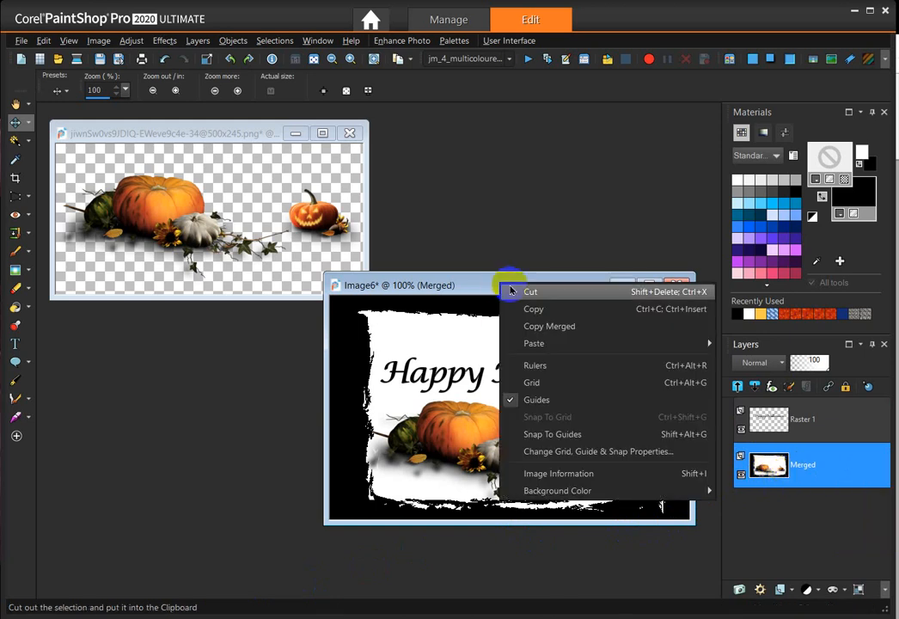
pyautogui.click(542, 316)
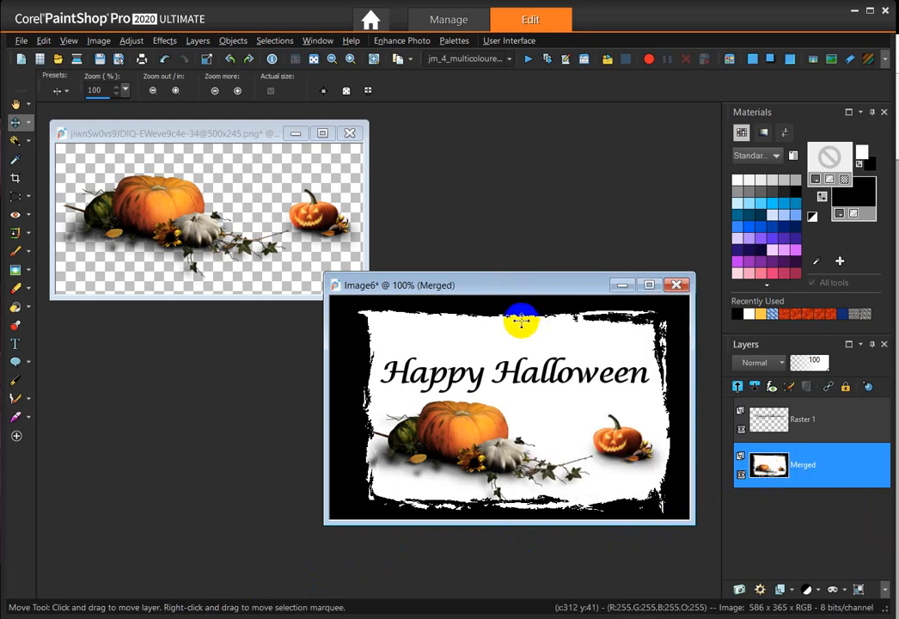
pyautogui.click(258, 593)
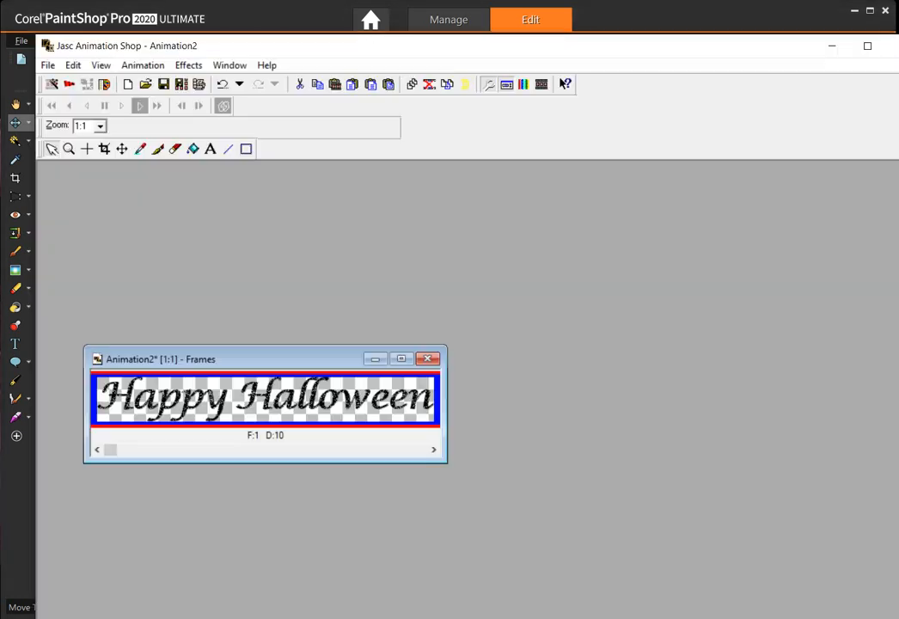
pyautogui.rightClick(411, 246)
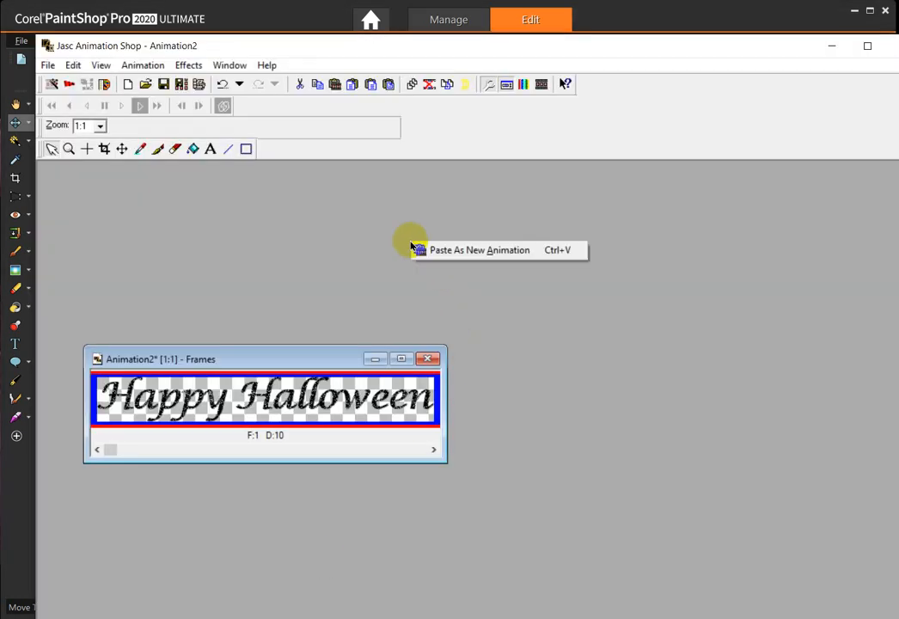
pyautogui.click(467, 250)
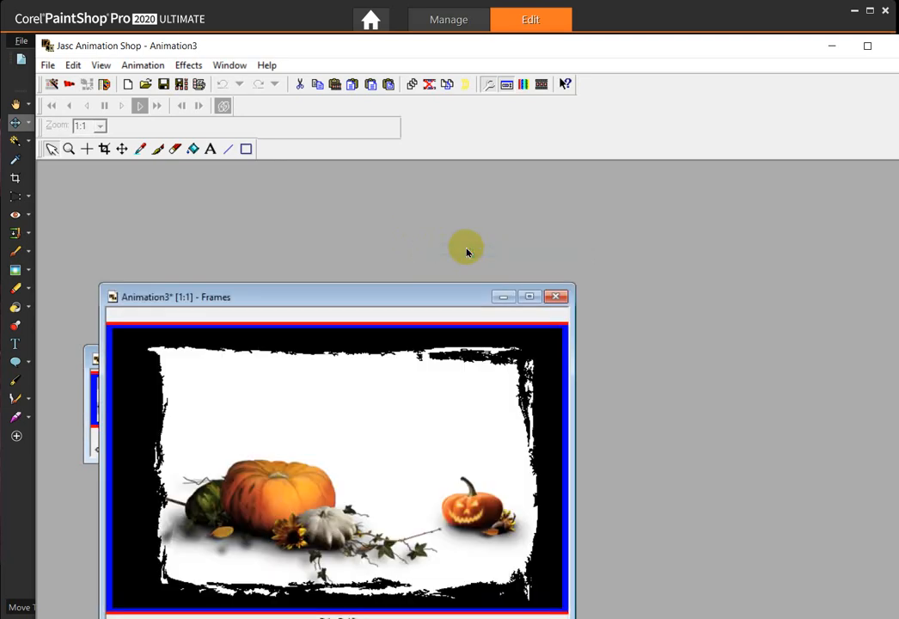
pyautogui.moveTo(442, 298); pyautogui.dragTo(621, 245)
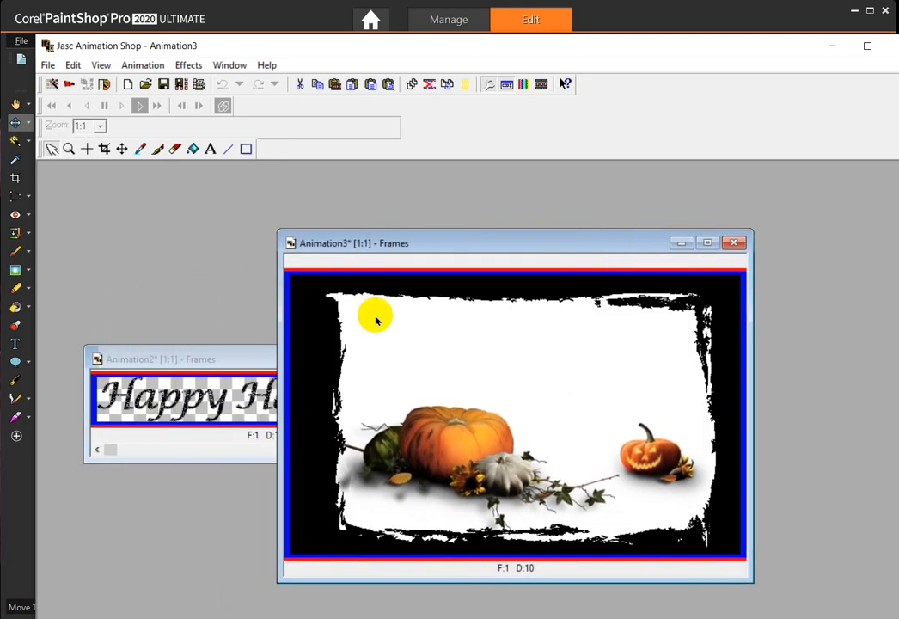
# - Duplicate the framed pumpkin picture to make three frames in total, matching the text animation, and select all of them
pyautogui.click(223, 361)
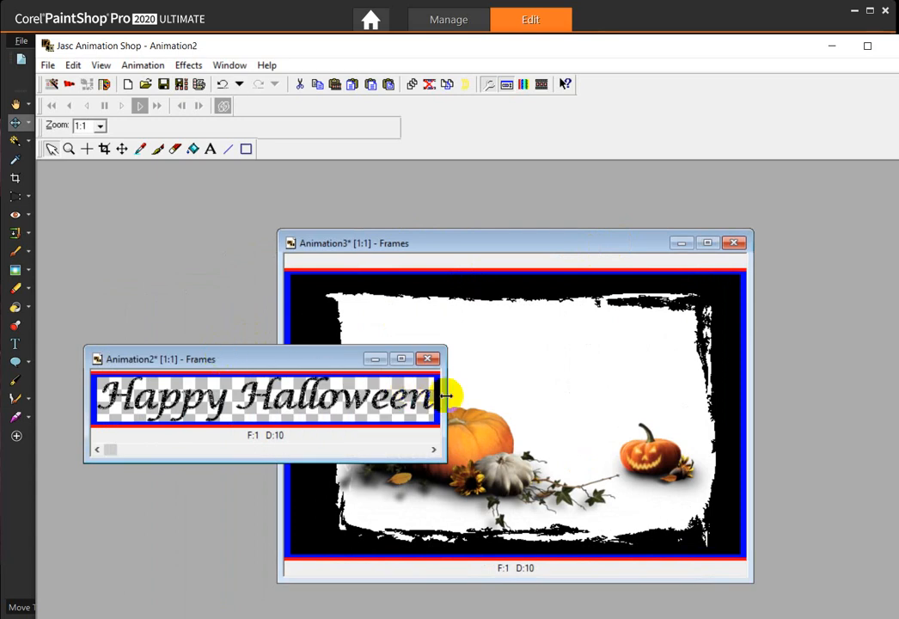
pyautogui.moveTo(445, 396); pyautogui.dragTo(514, 405)
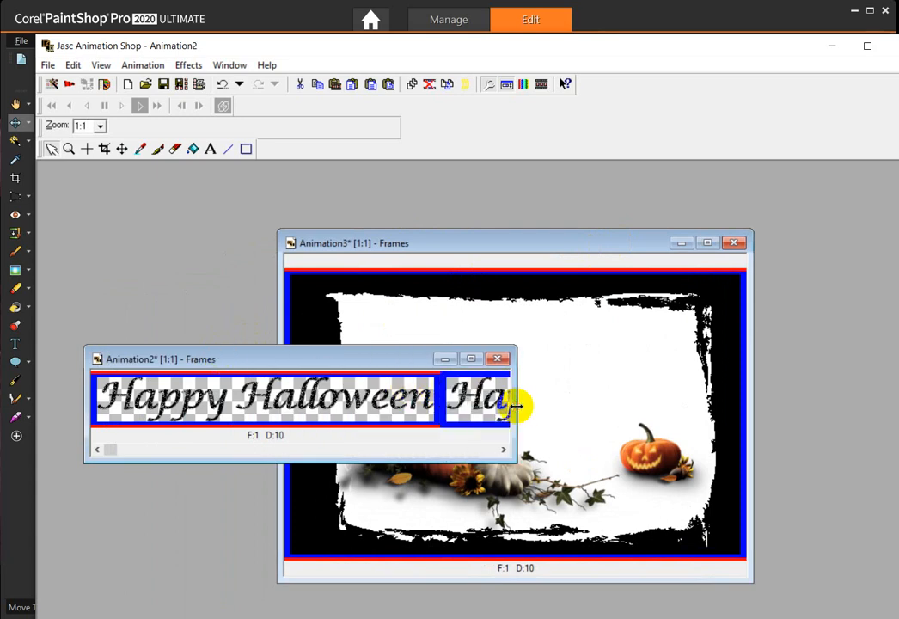
pyautogui.click(496, 243)
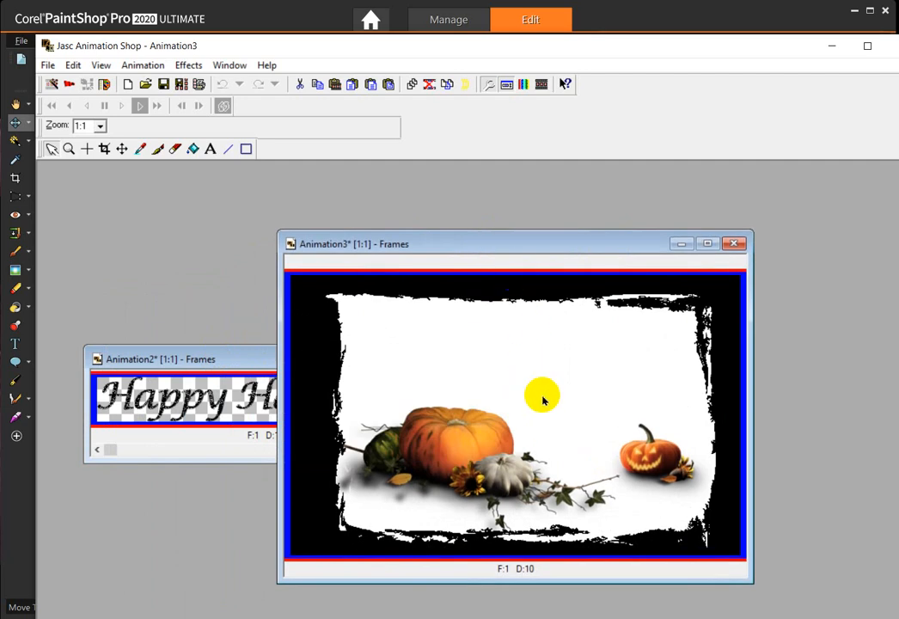
pyautogui.click(447, 84)
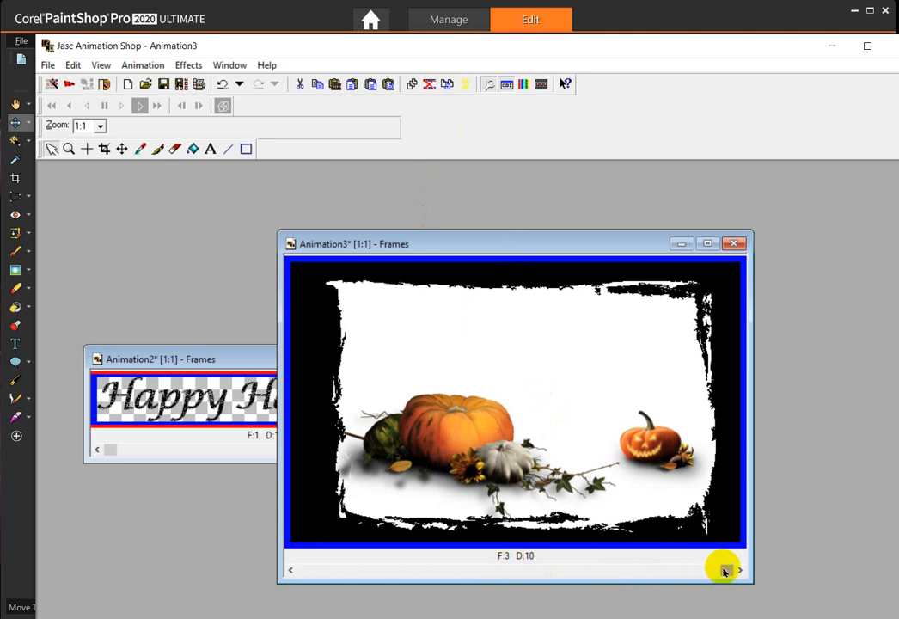
pyautogui.moveTo(725, 572); pyautogui.dragTo(280, 557)
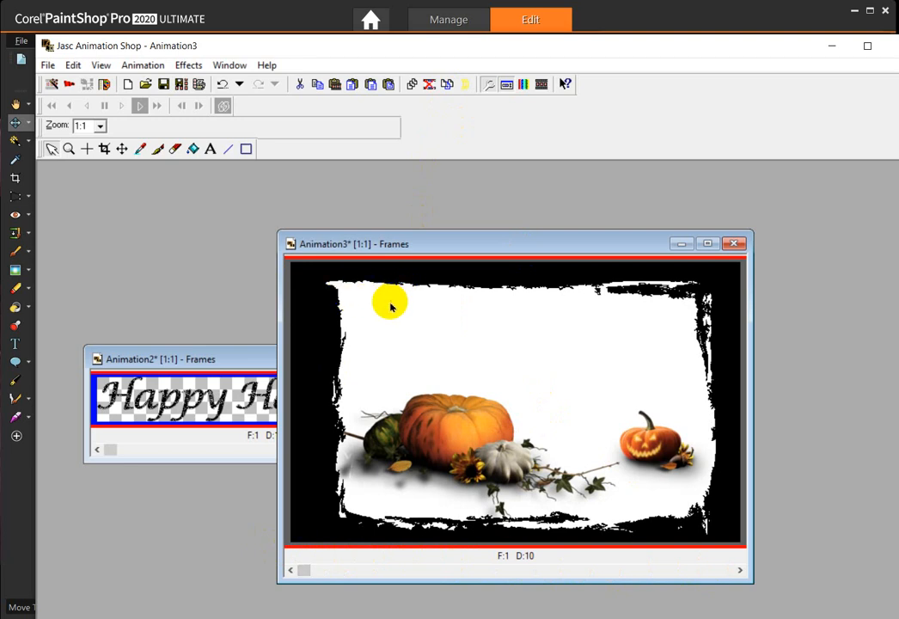
pyautogui.click(379, 269)
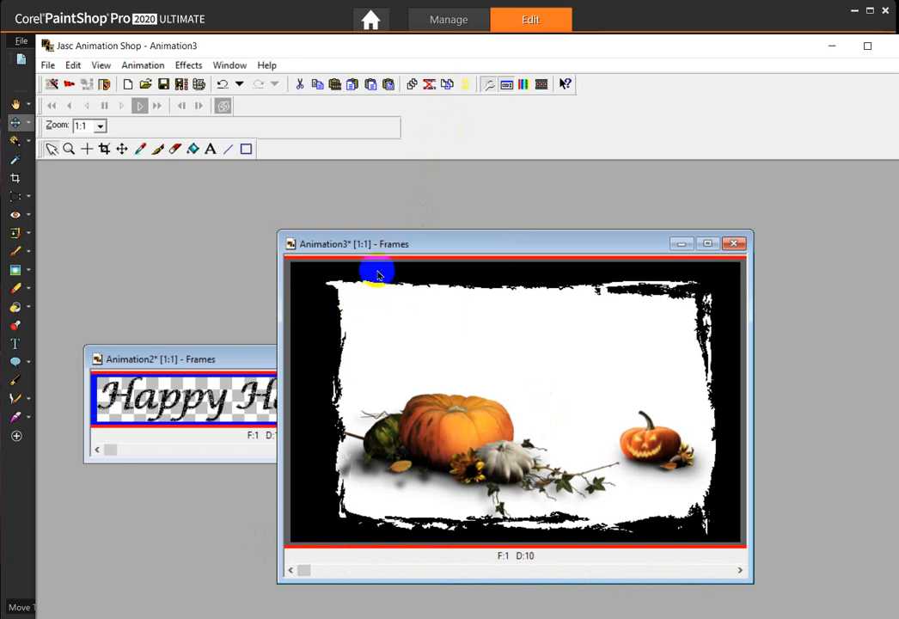
pyautogui.click(74, 67)
pyautogui.click(104, 269)
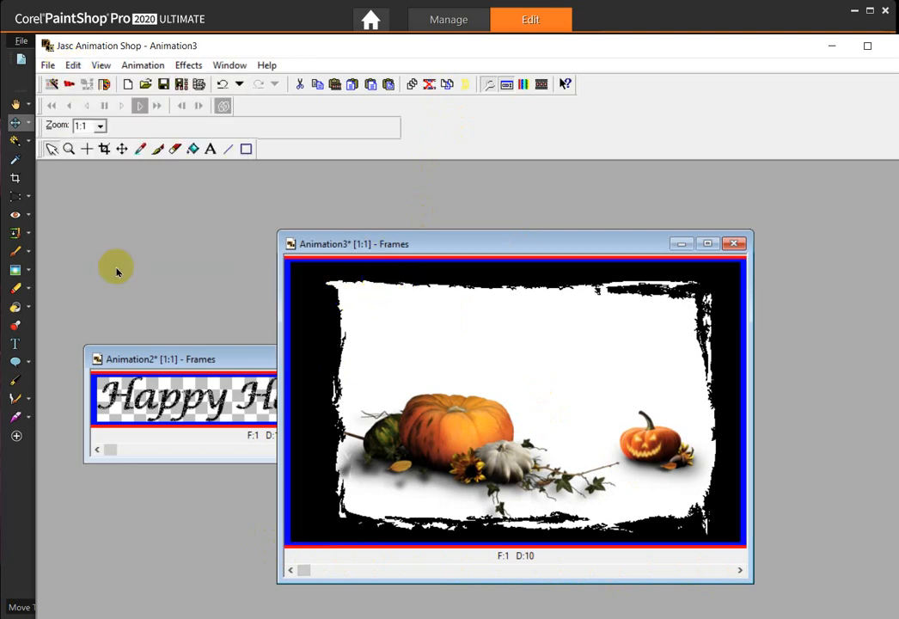
# - Copy all the selected noise frames of the Happy Halloween text animation
pyautogui.click(233, 358)
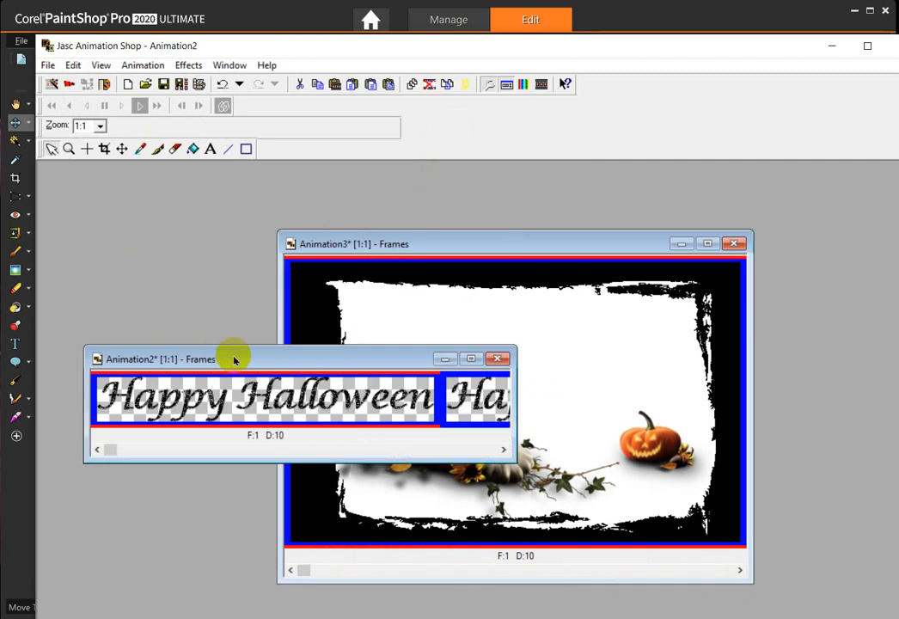
pyautogui.rightClick(233, 359)
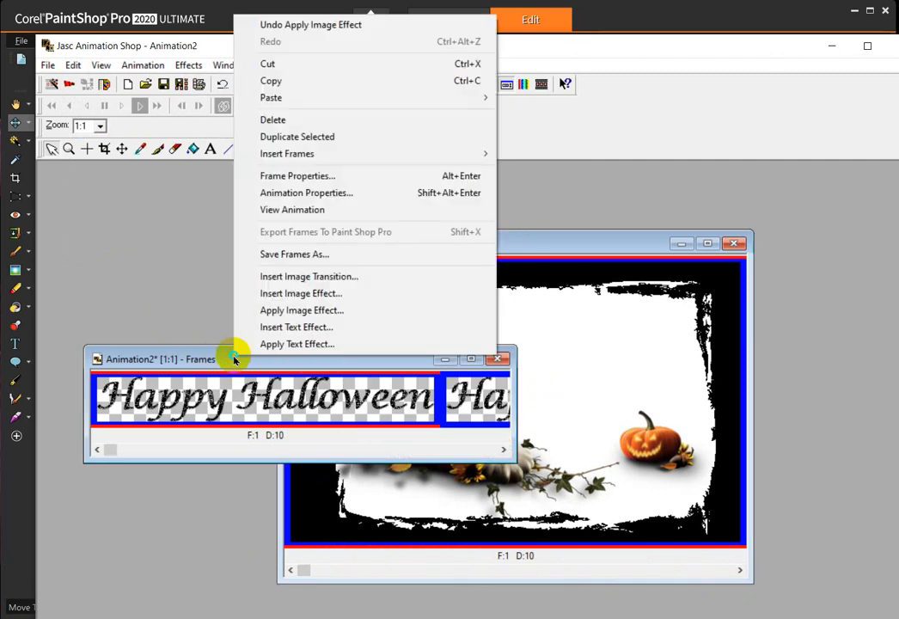
pyautogui.click(263, 81)
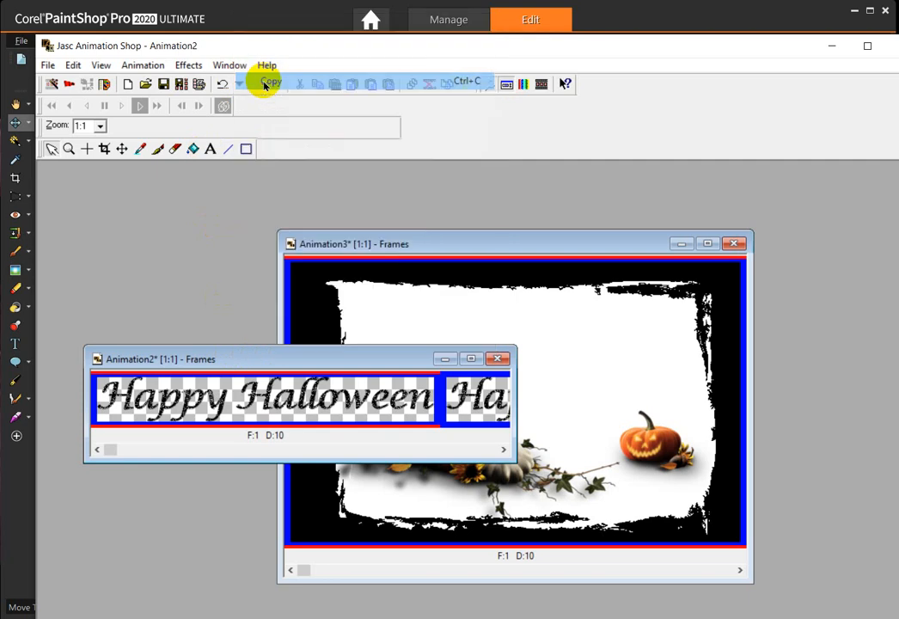
# - Paste the copied text frames into the selected pumpkin frames, placing the text just above the pumpkins, and preview the animation
pyautogui.click(473, 246)
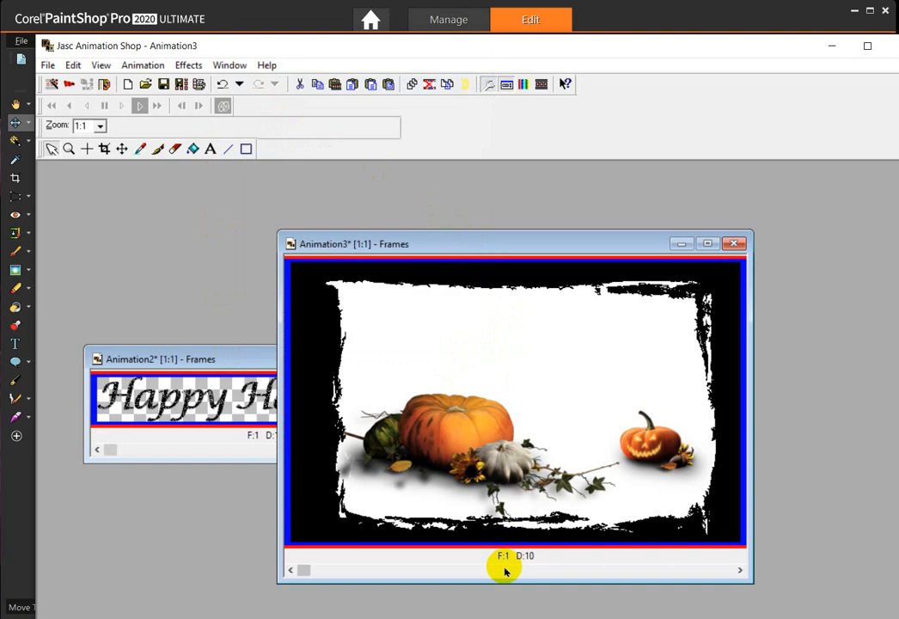
pyautogui.rightClick(411, 351)
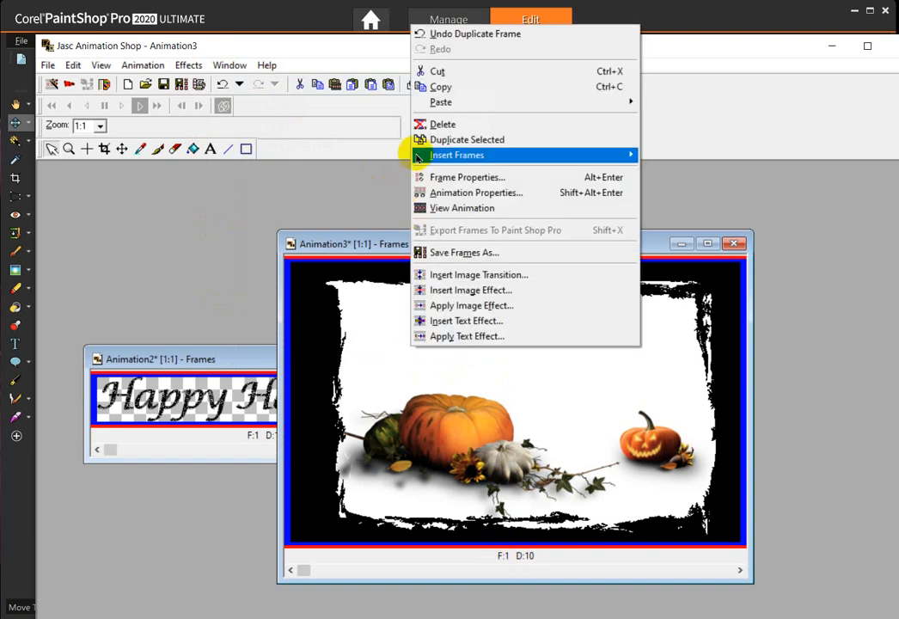
pyautogui.moveTo(506, 111)
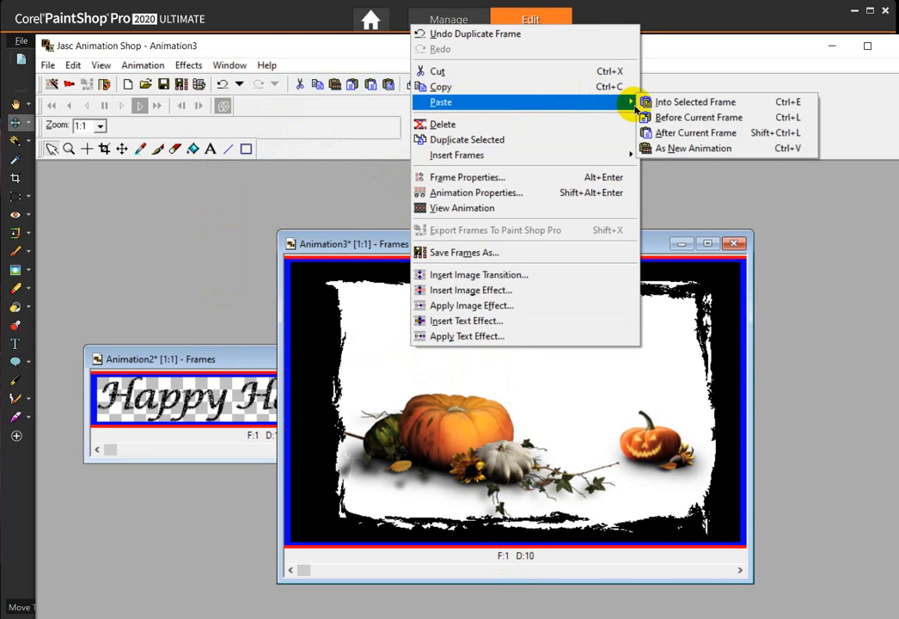
pyautogui.click(691, 103)
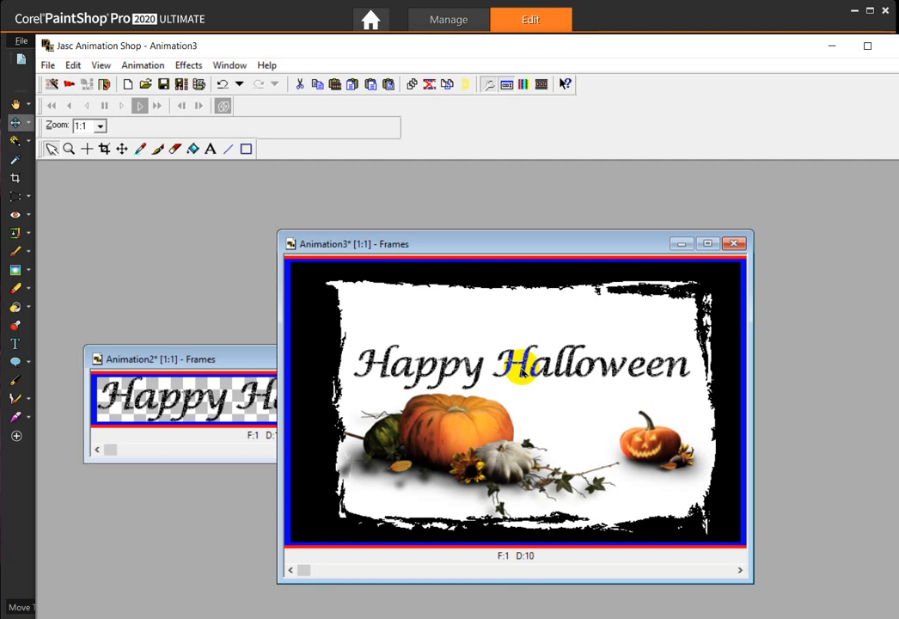
pyautogui.click(541, 83)
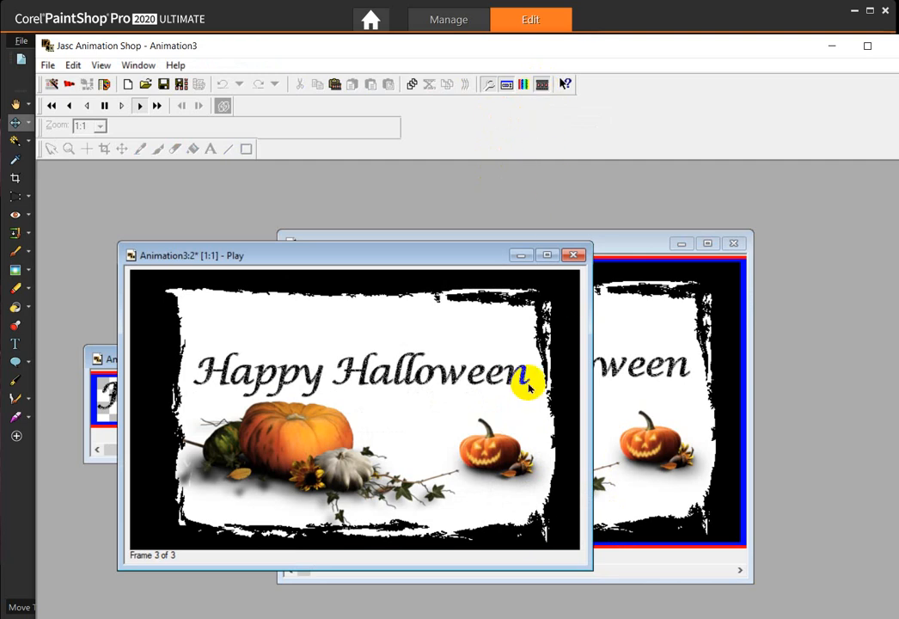
pyautogui.click(573, 255)
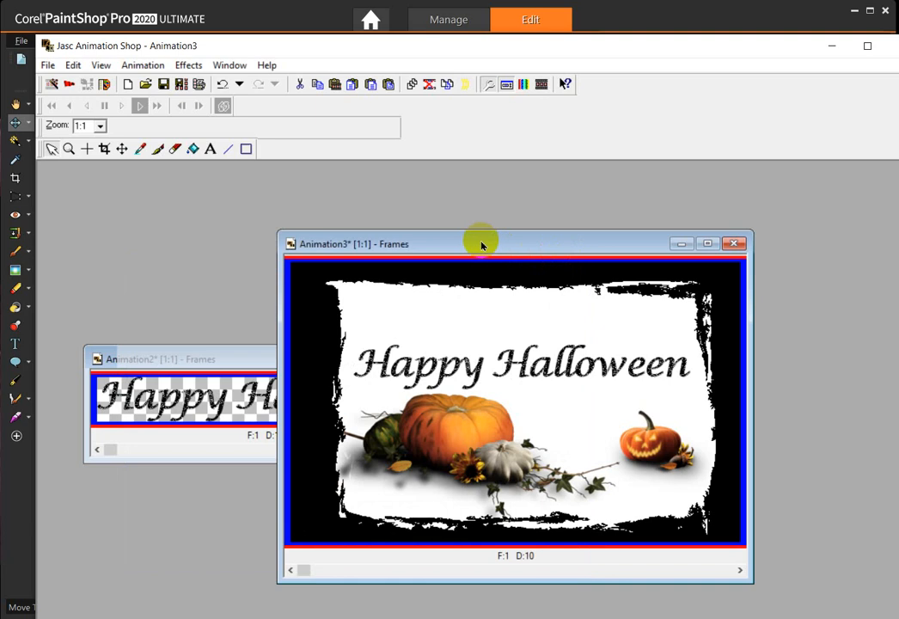
# - Save the animation as a GIF named Happy Halloween on the Desktop, accepting the default optimization
pyautogui.click(48, 66)
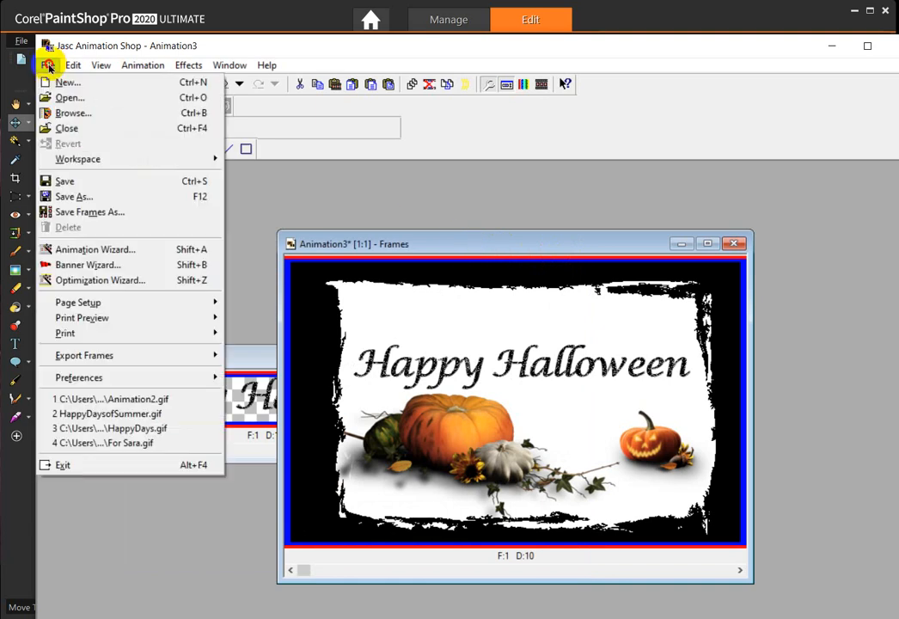
pyautogui.click(86, 199)
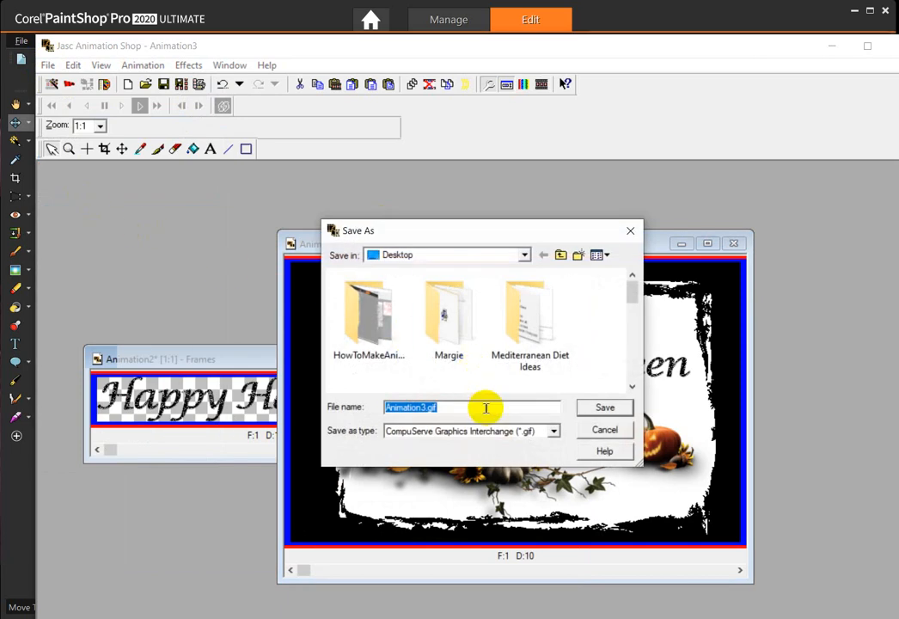
pyautogui.write('Happ')
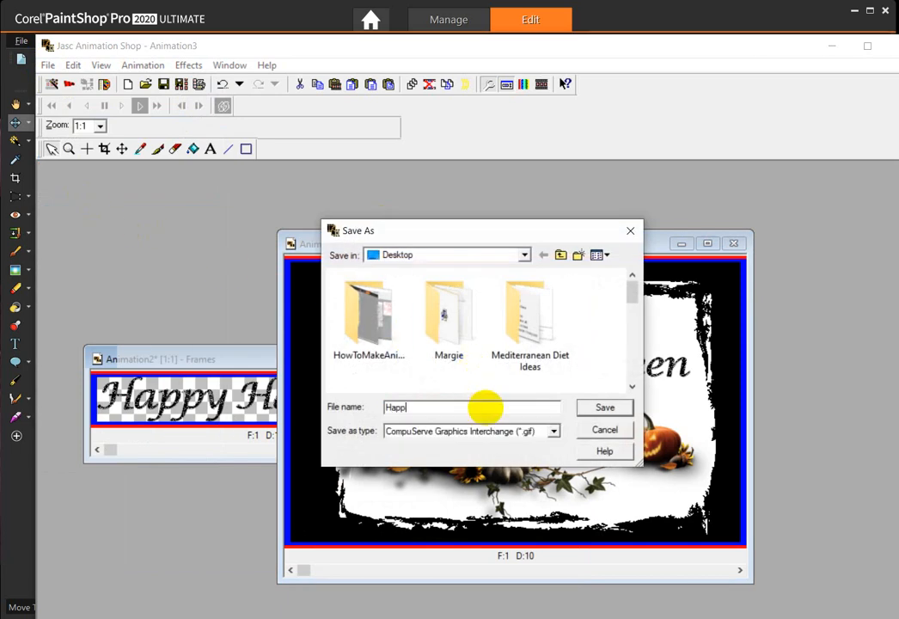
pyautogui.write('y Halloween')
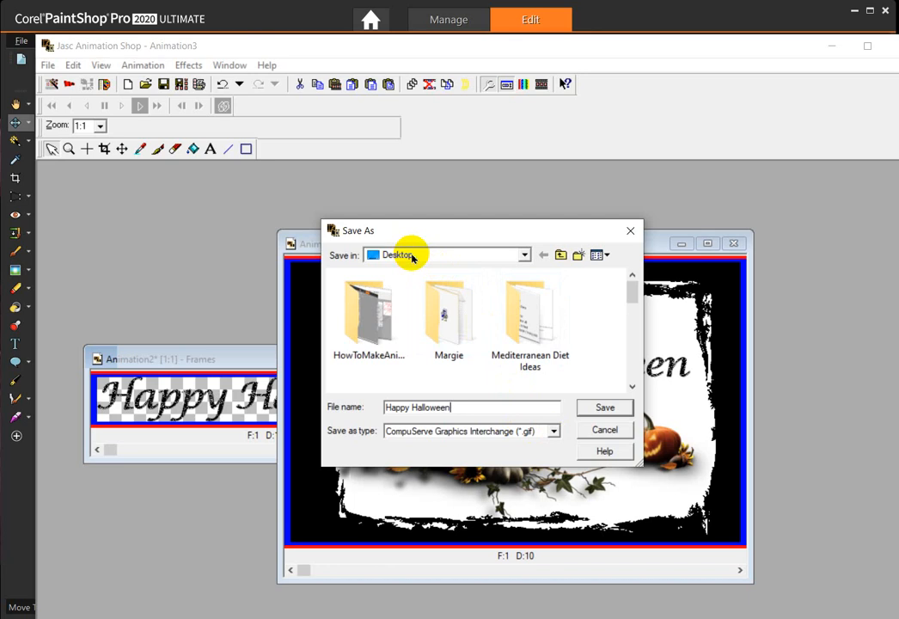
pyautogui.click(604, 406)
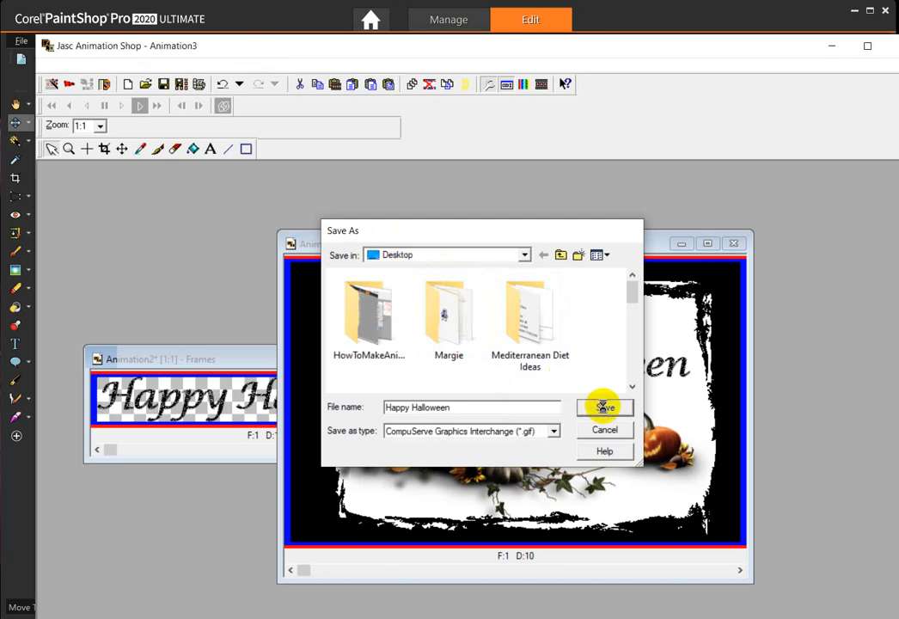
pyautogui.click(483, 451)
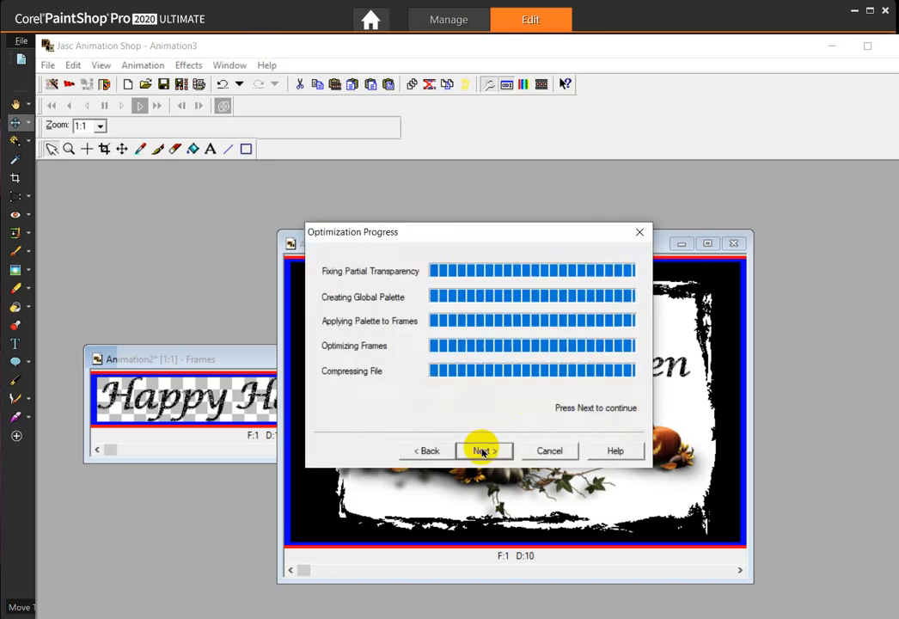
pyautogui.click(482, 450)
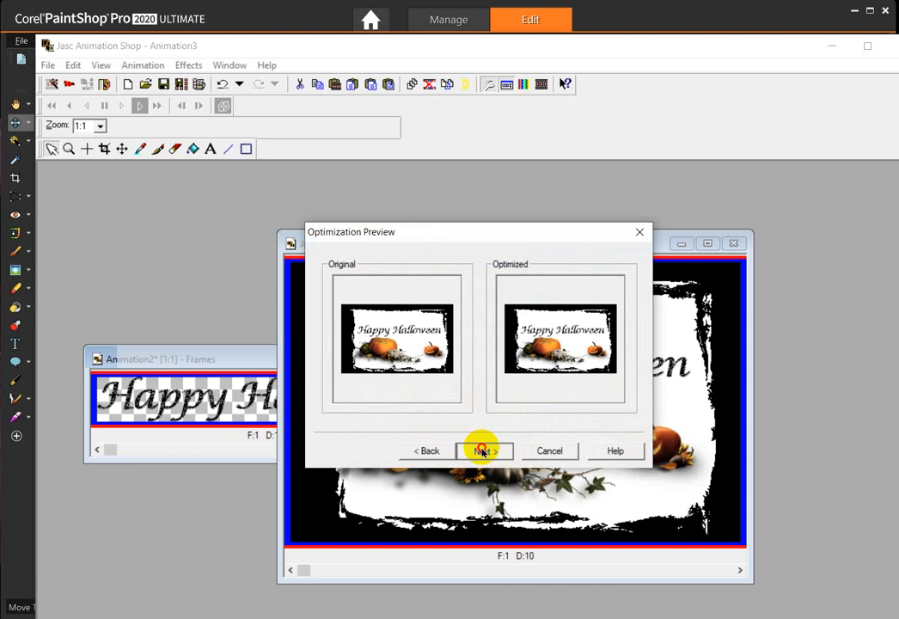
pyautogui.click(483, 451)
pyautogui.click(482, 451)
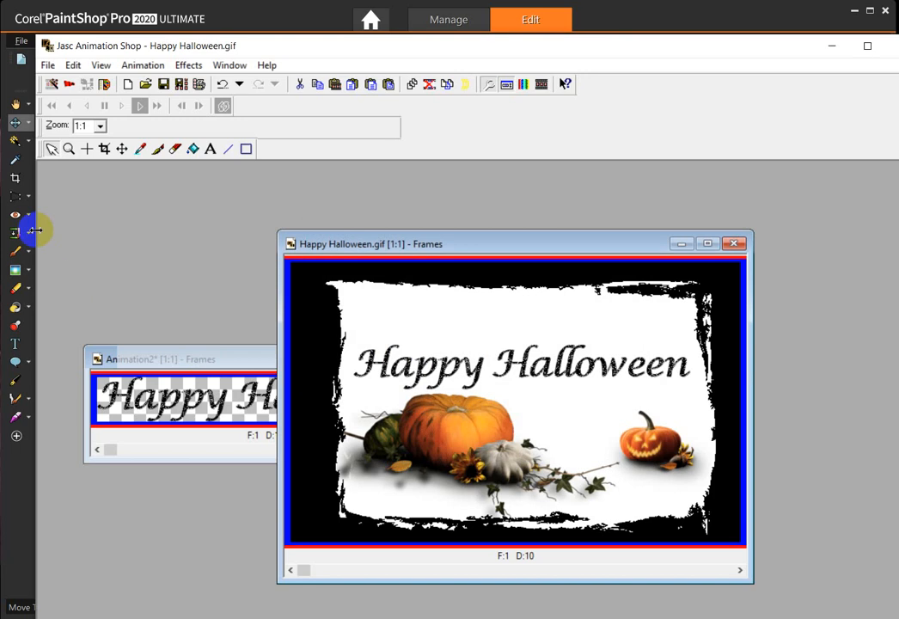
# - Open the saved Happy Halloween.gif from the Desktop and move its frames window up so the frames can be checked
pyautogui.click(48, 65)
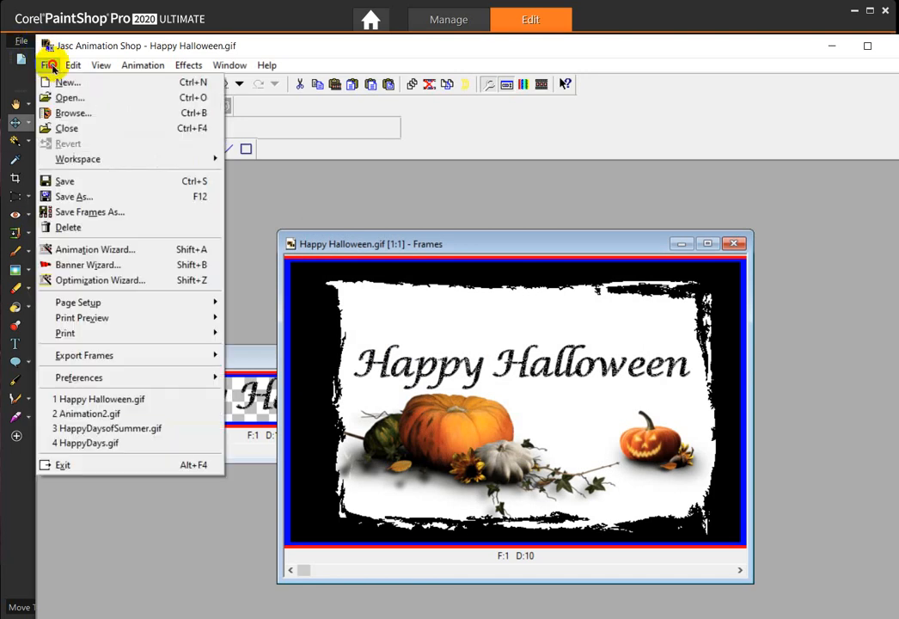
pyautogui.click(70, 97)
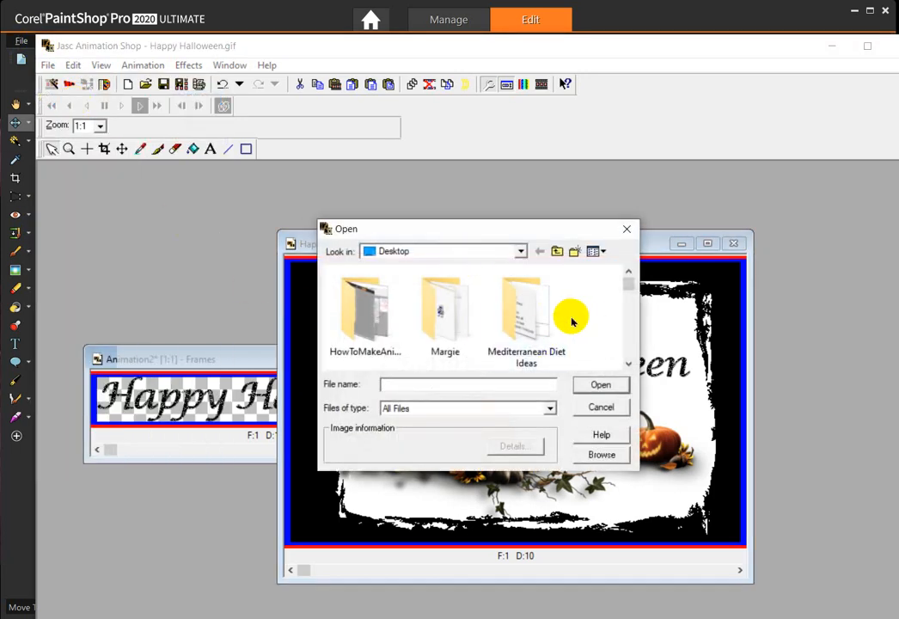
pyautogui.scroll(-2, 572, 318)
pyautogui.scroll(-3, 575, 321)
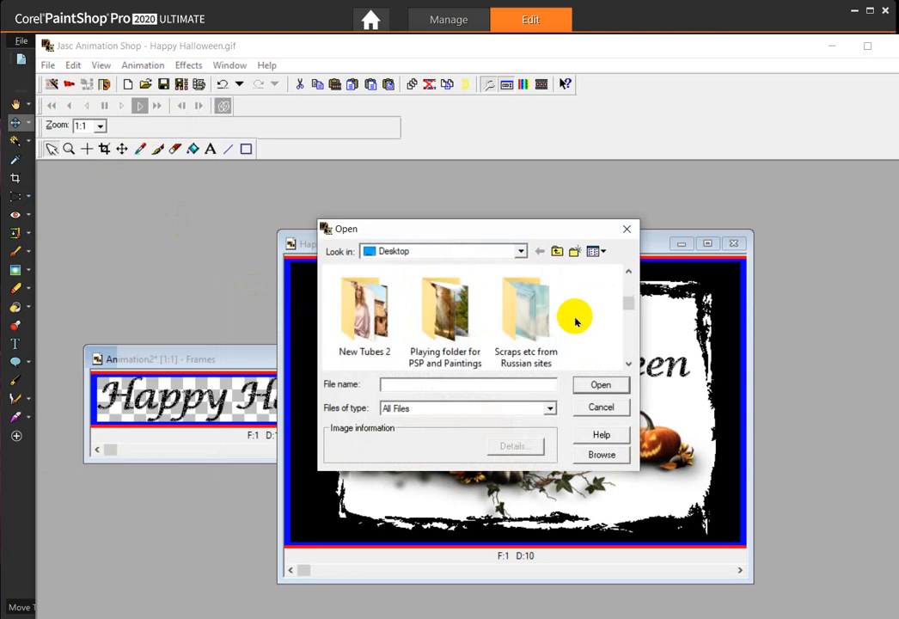
pyautogui.scroll(-2, 575, 320)
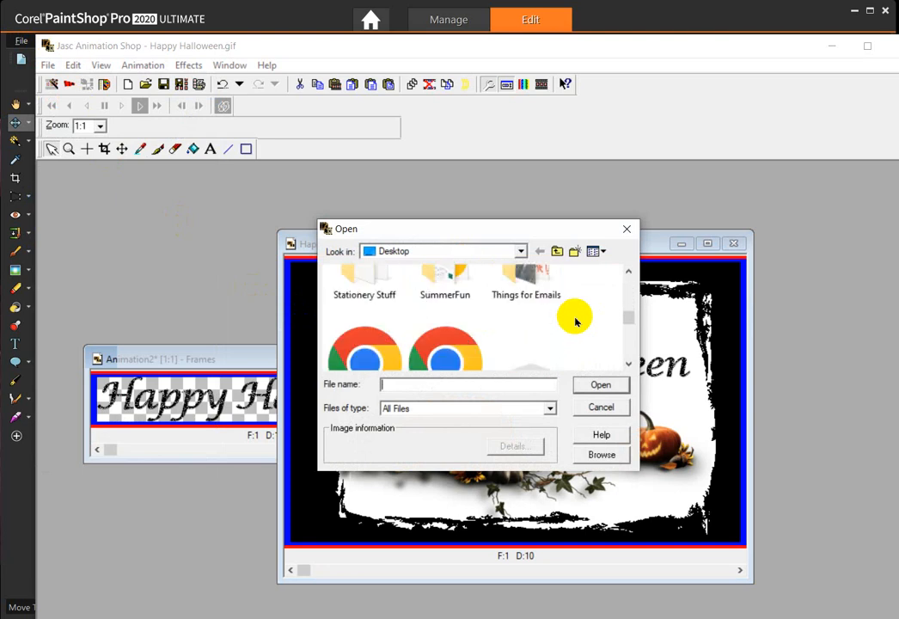
pyautogui.scroll(-3, 575, 321)
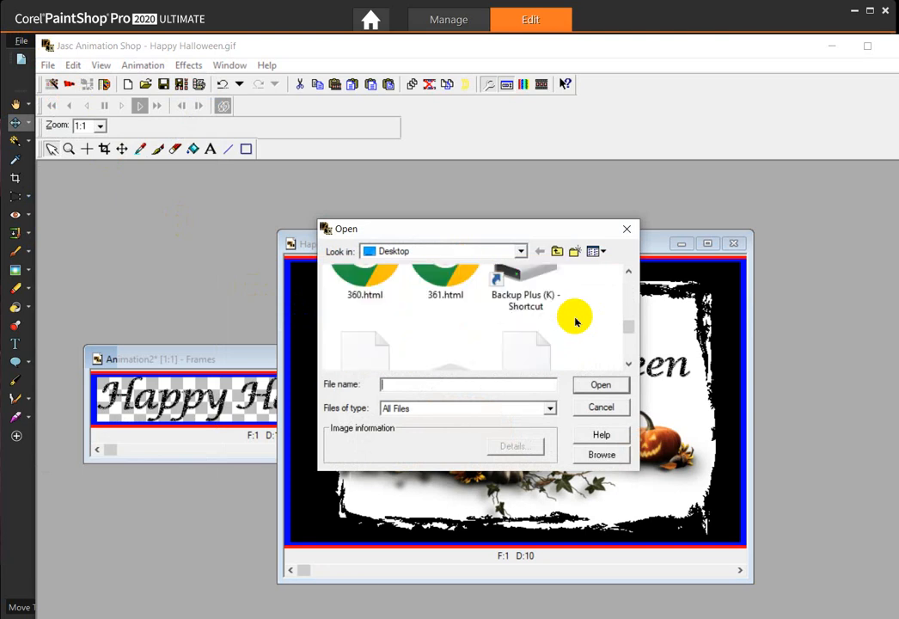
pyautogui.scroll(-2, 575, 321)
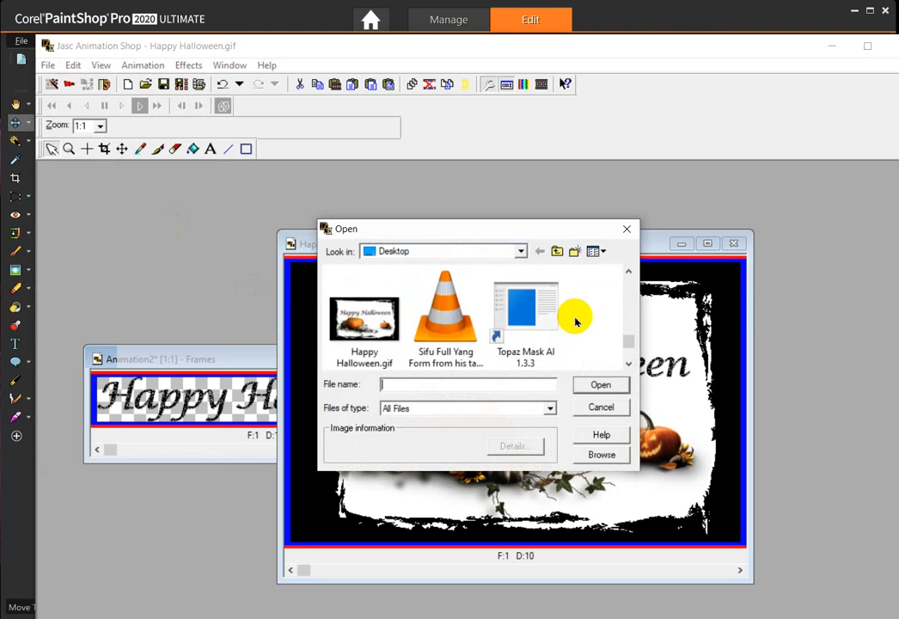
pyautogui.click(372, 324)
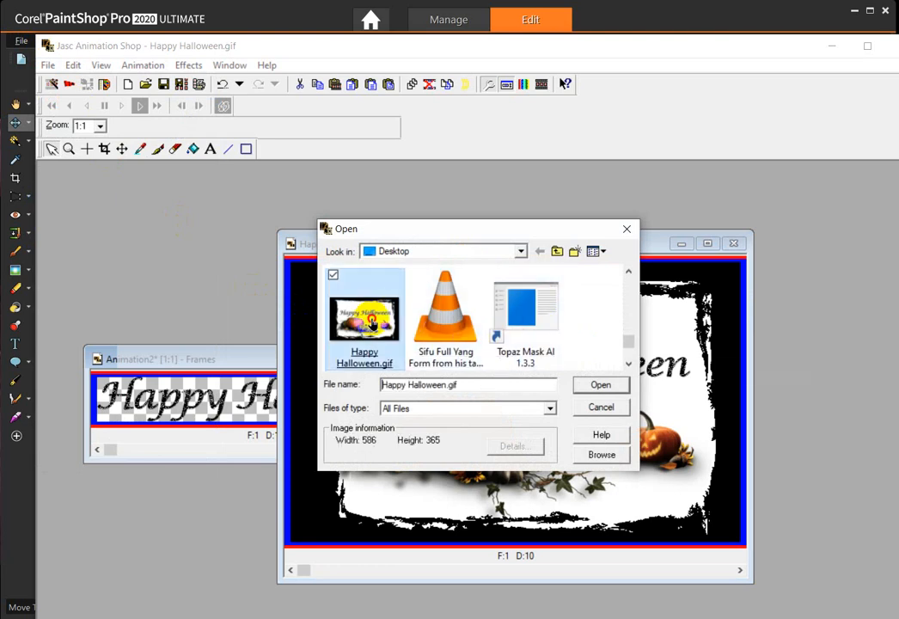
pyautogui.doubleClick(372, 324)
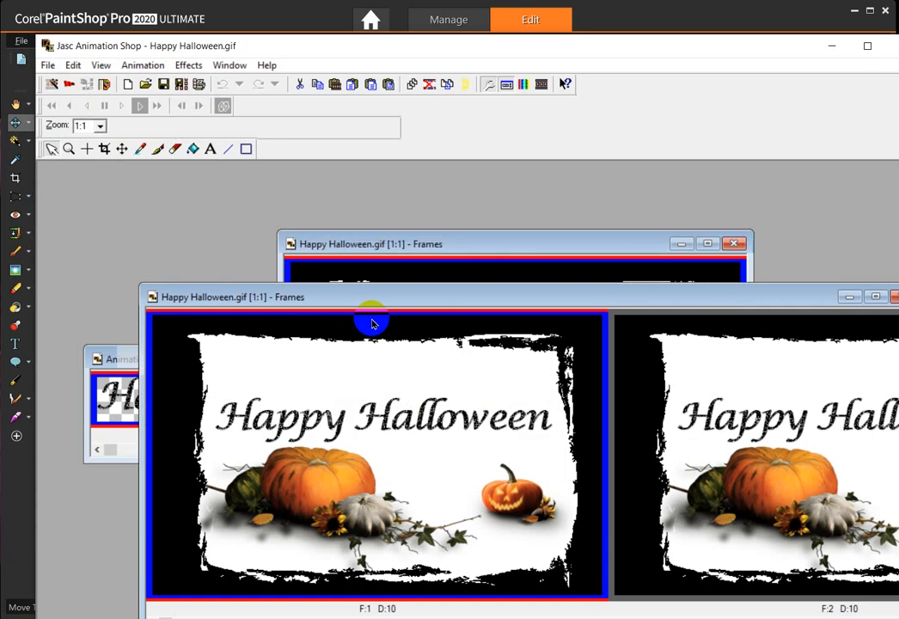
pyautogui.moveTo(544, 295); pyautogui.dragTo(485, 241)
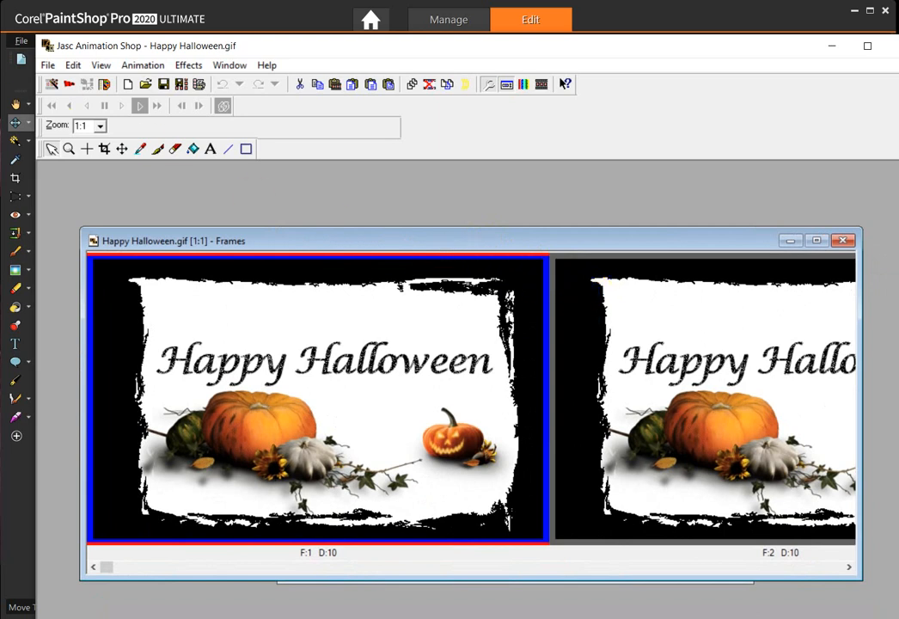
# - Open the saved Happy Halloween GIF file from the Desktop with FastStone Image Viewer to check how it plays
pyautogui.rightClick(0, 41)
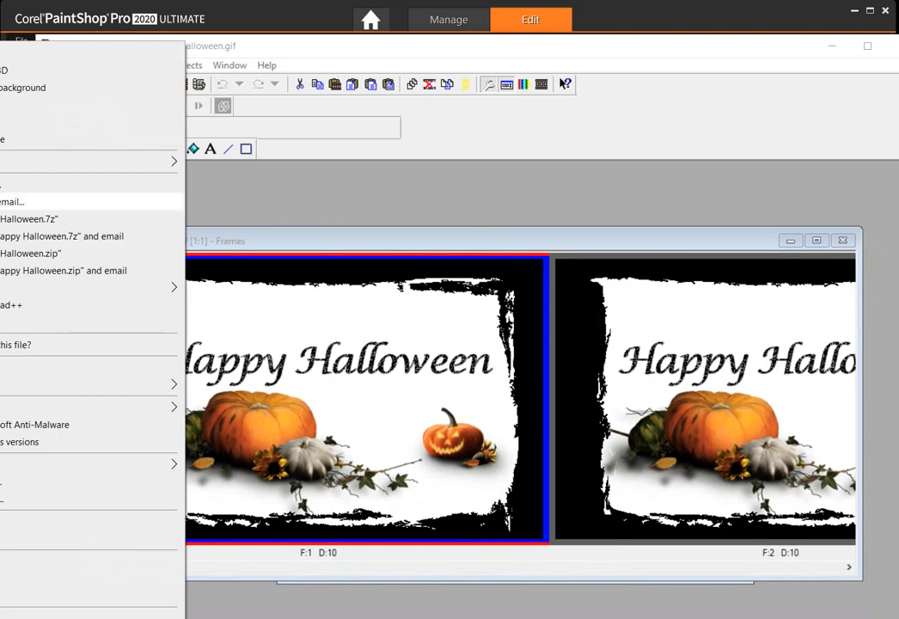
pyautogui.moveTo(8, 384)
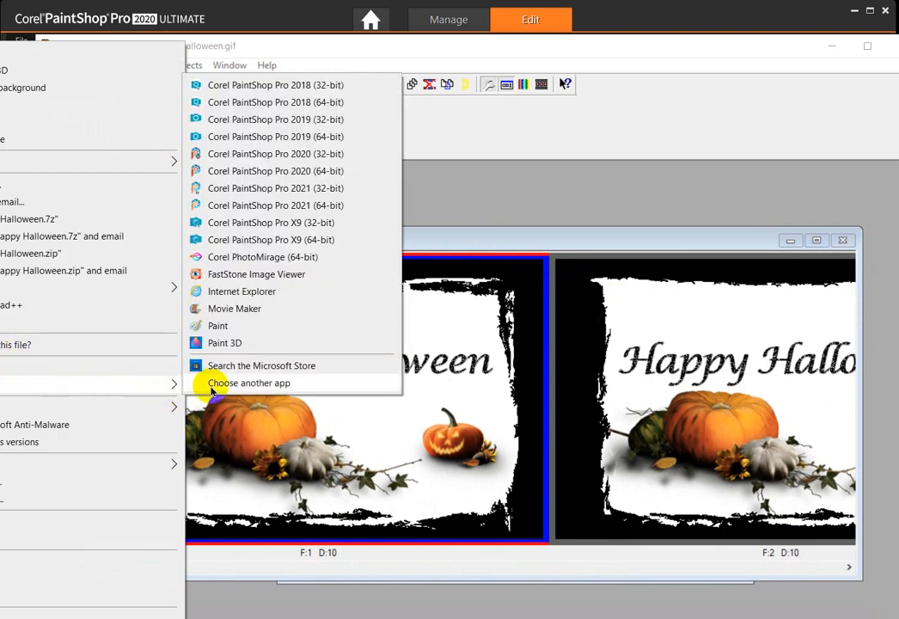
pyautogui.click(267, 274)
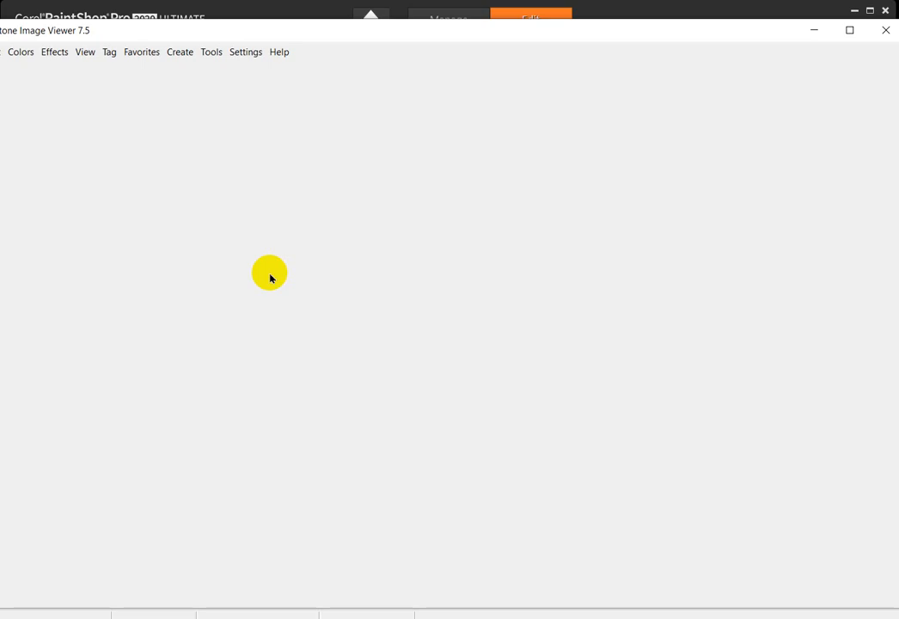